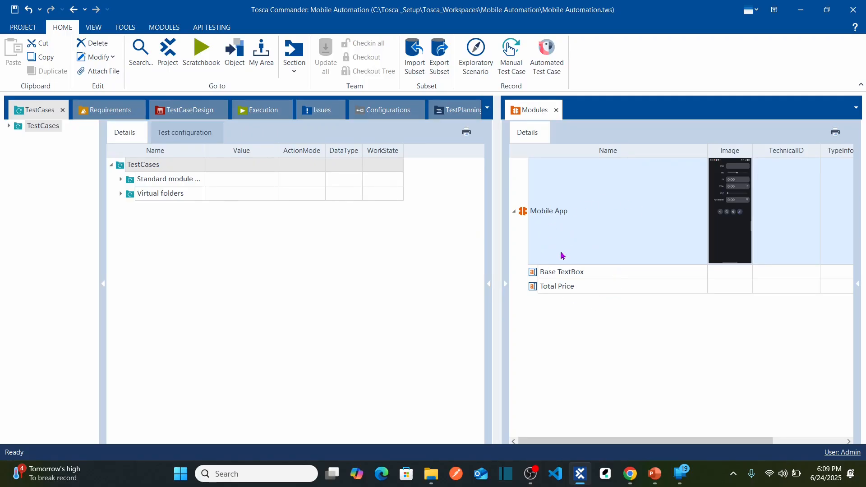
# Open the Mobile Automation project view and dock it alongside the TestCases and Execution sections.
pyautogui.click(535, 275)
pyautogui.click(533, 289)
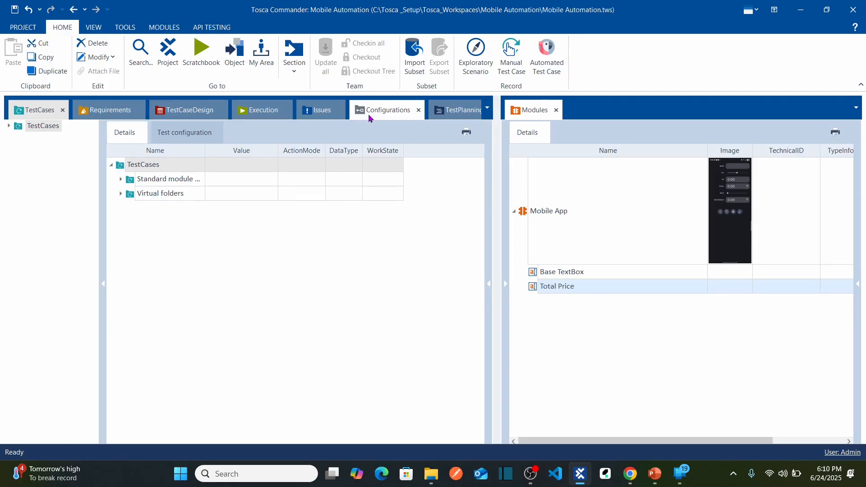
pyautogui.click(169, 58)
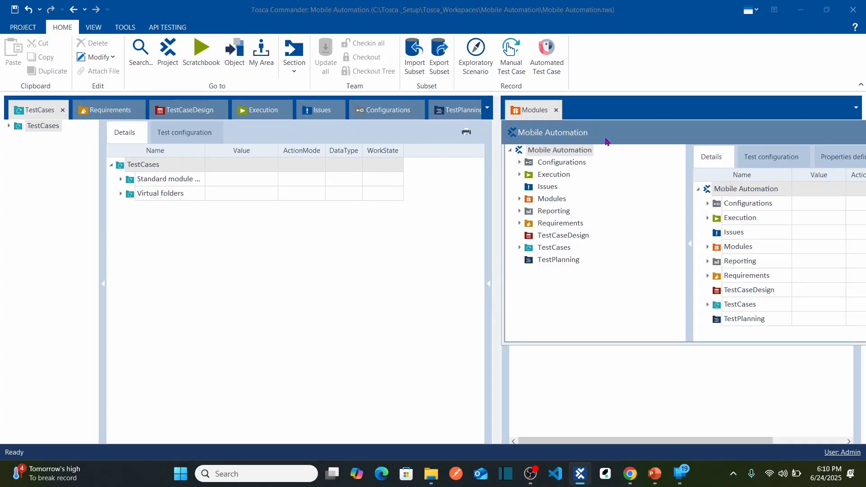
pyautogui.moveTo(565, 137); pyautogui.dragTo(393, 110)
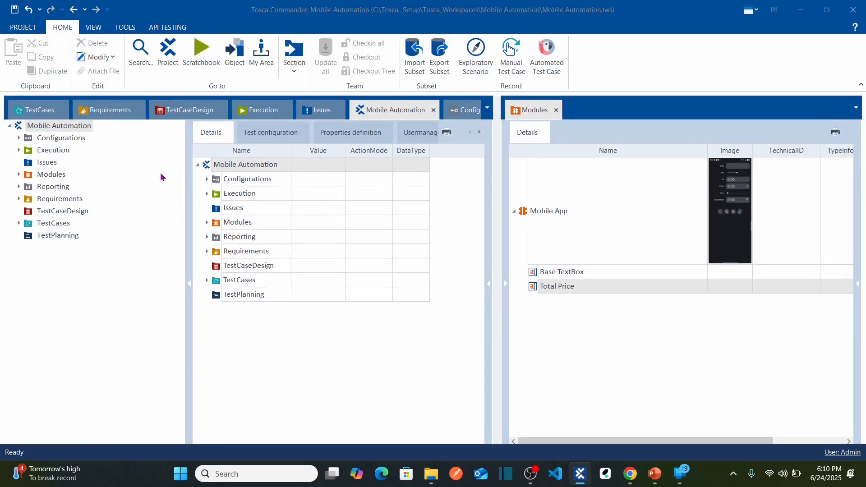
# Expand the Mobile configuration under Configurations and view its Applications and Connections entries.
pyautogui.click(63, 141)
pyautogui.click(19, 138)
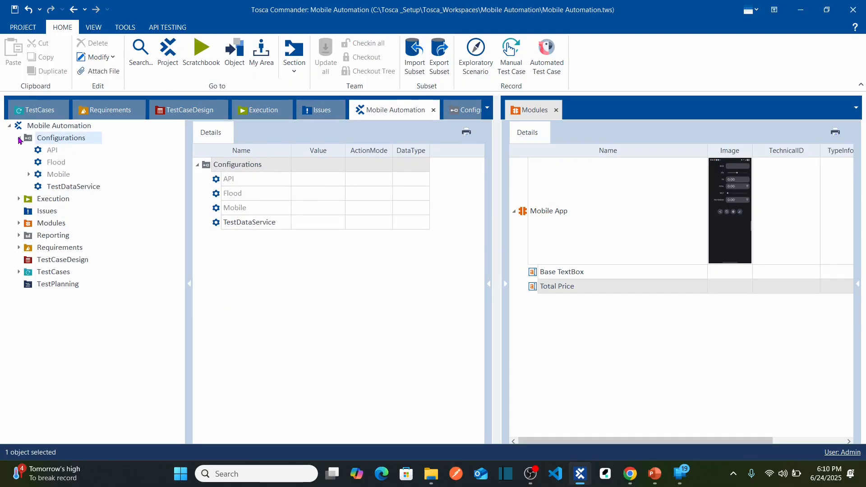
pyautogui.click(29, 177)
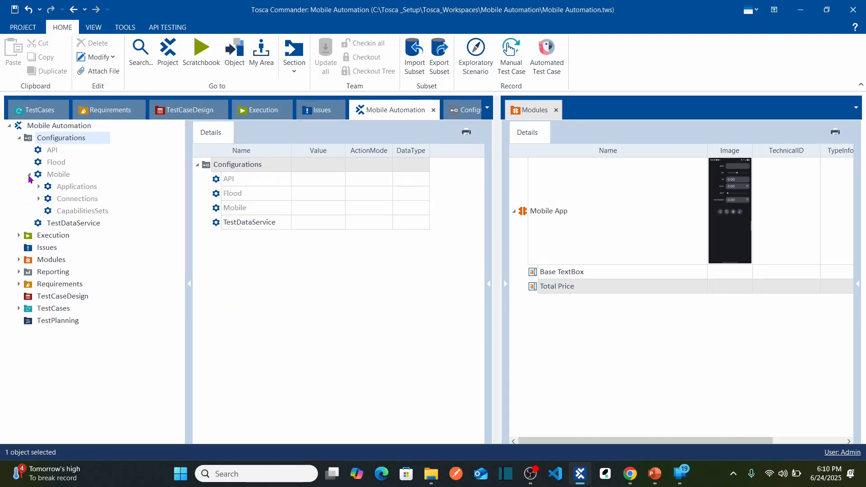
pyautogui.click(71, 190)
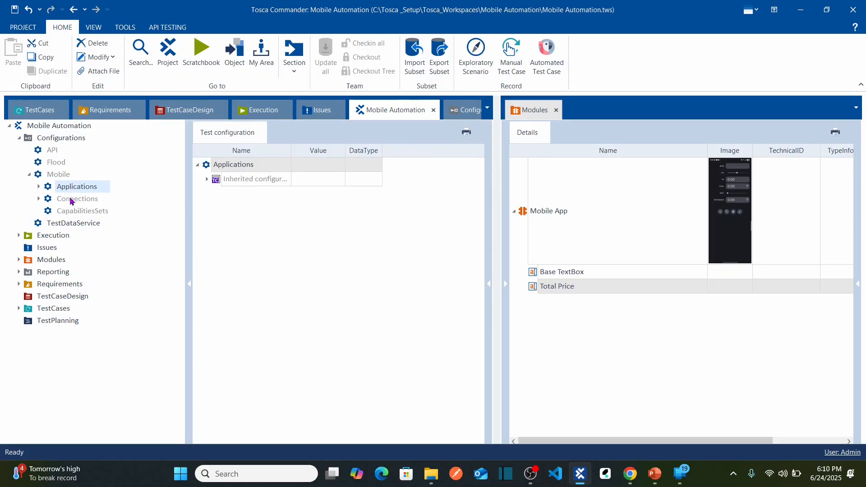
pyautogui.click(71, 201)
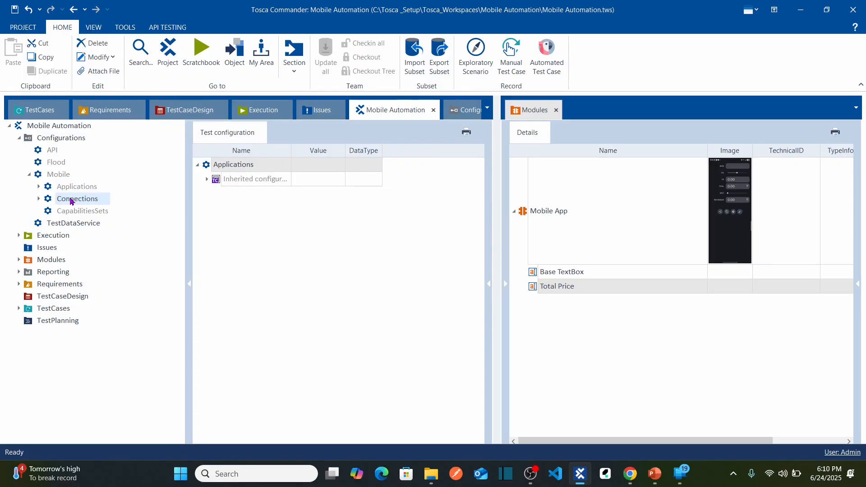
# Show the Tip Calculator application's test configuration, including inherited configurations, with a wider Value column and pane.
pyautogui.click(39, 187)
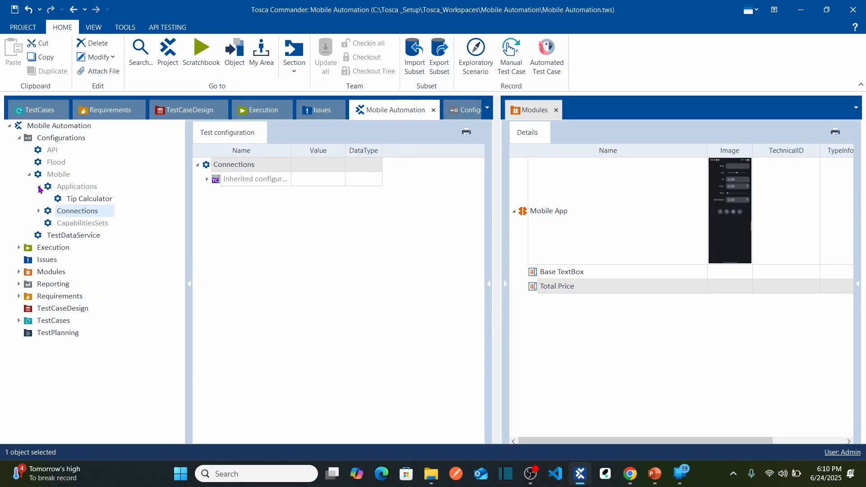
pyautogui.click(84, 199)
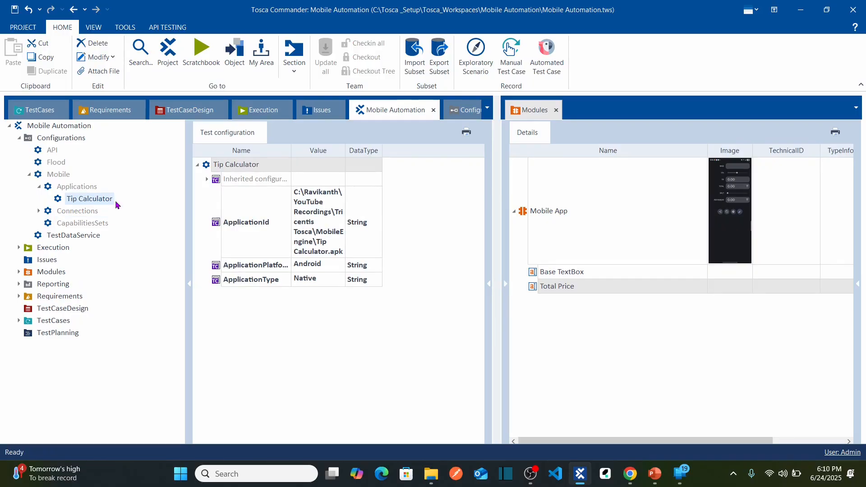
pyautogui.doubleClick(345, 151)
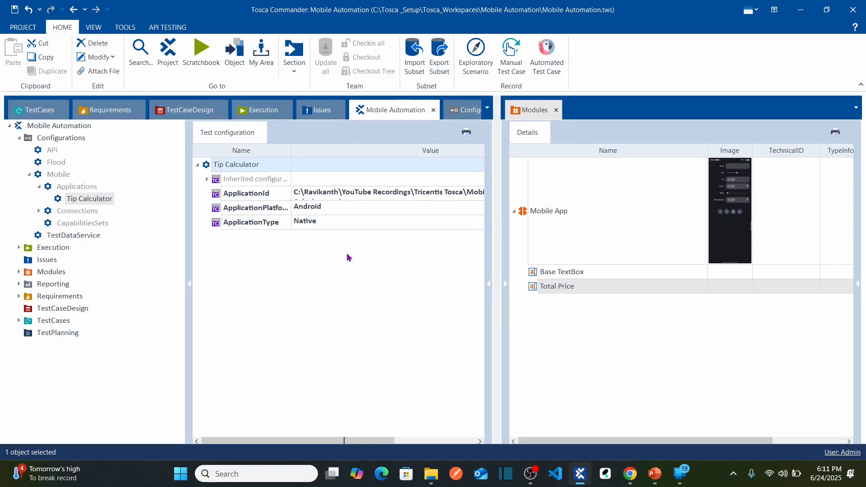
pyautogui.click(206, 180)
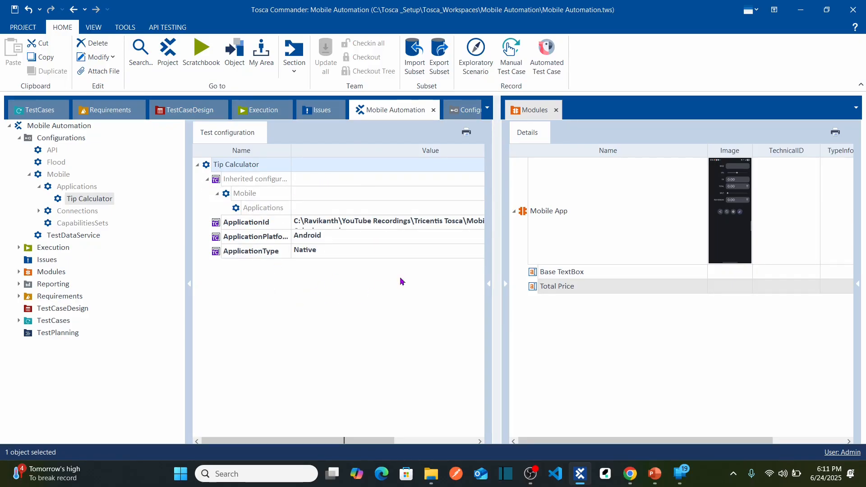
pyautogui.moveTo(499, 258); pyautogui.dragTo(574, 259)
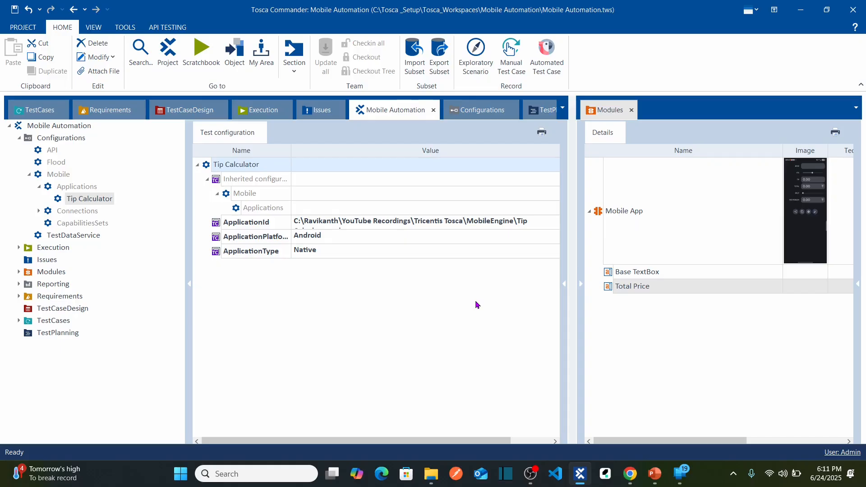
# Expand Connections in the Mobile configuration and compare the TMAServer and Type parameters of Local and Remote.
pyautogui.click(77, 212)
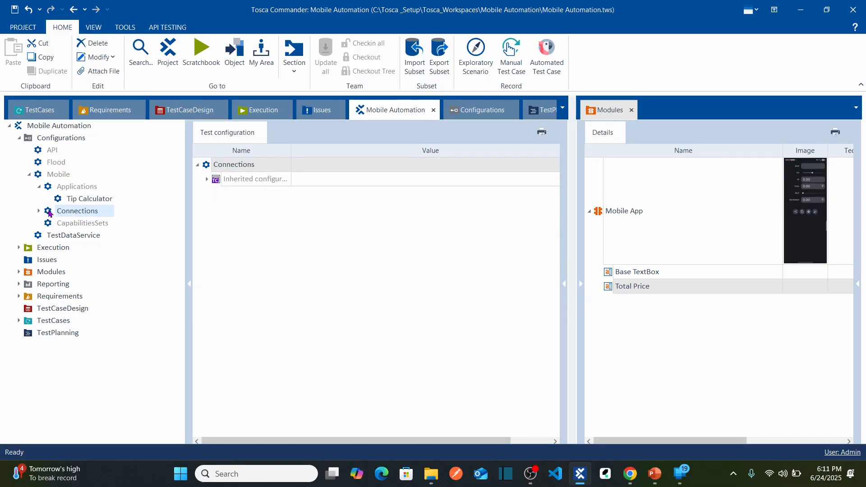
pyautogui.click(207, 179)
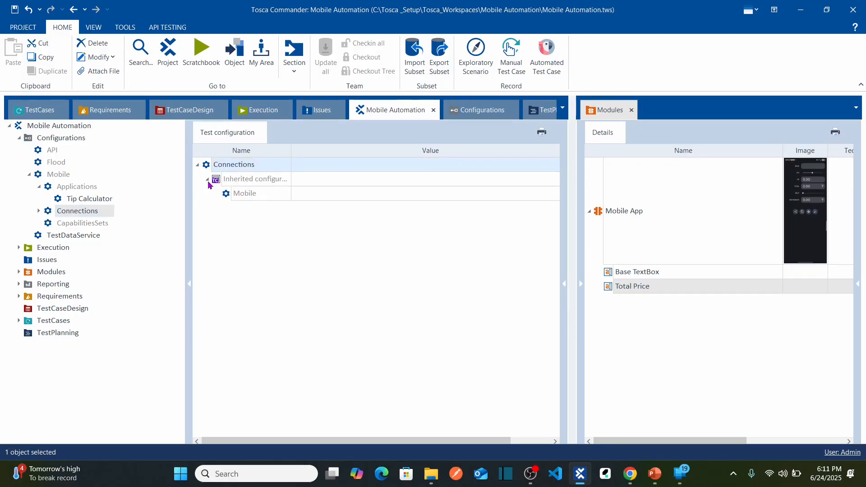
pyautogui.click(39, 212)
pyautogui.click(79, 225)
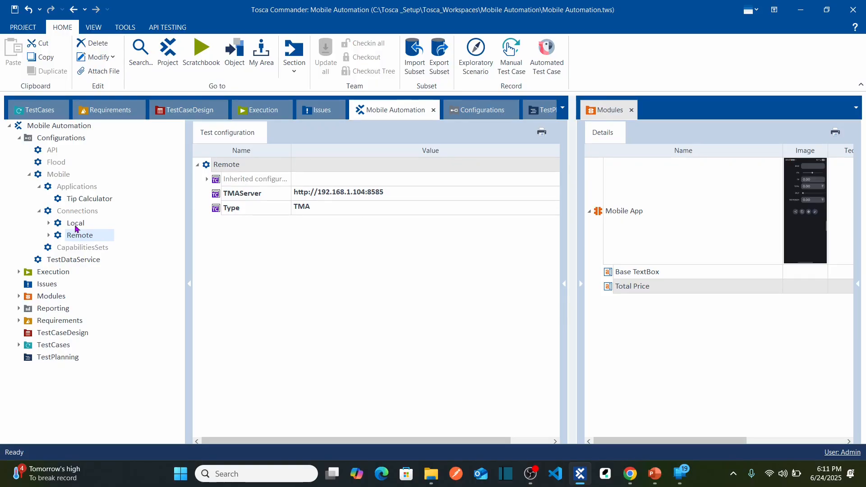
pyautogui.click(76, 227)
pyautogui.click(79, 239)
pyautogui.click(75, 223)
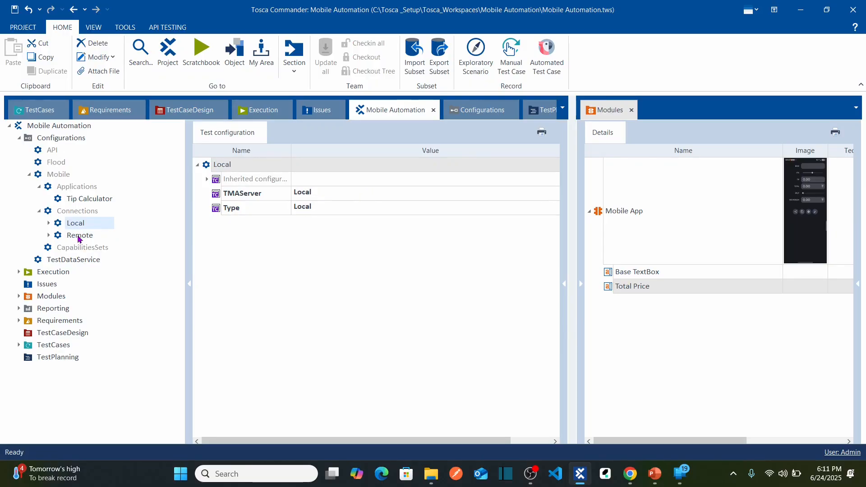
pyautogui.click(78, 236)
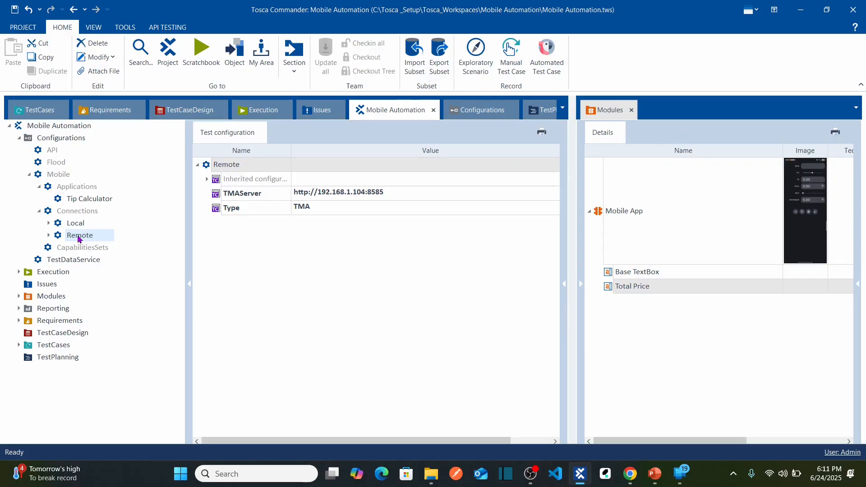
# Review the Tip Calculator application parameters again, along with the Local and Remote connections.
pyautogui.click(80, 187)
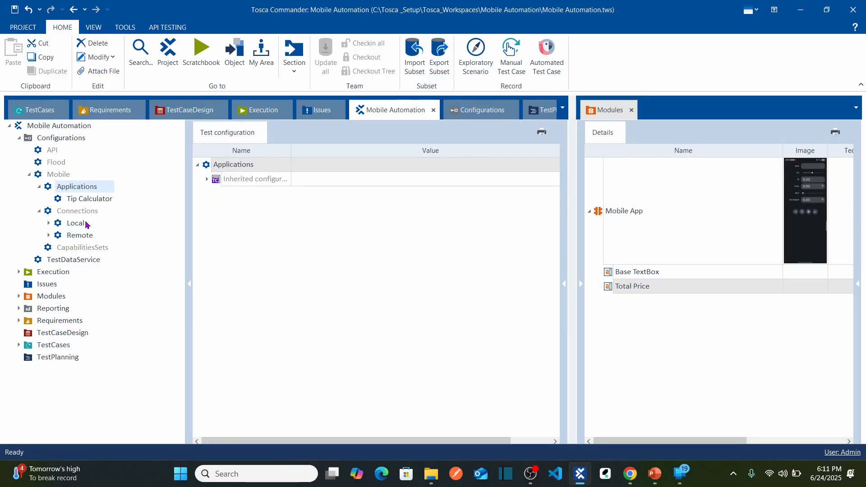
pyautogui.click(79, 200)
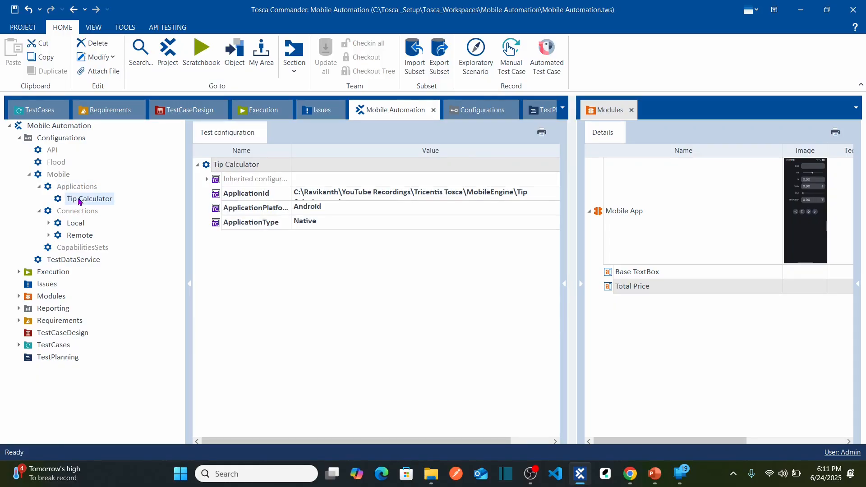
pyautogui.click(86, 221)
pyautogui.click(82, 236)
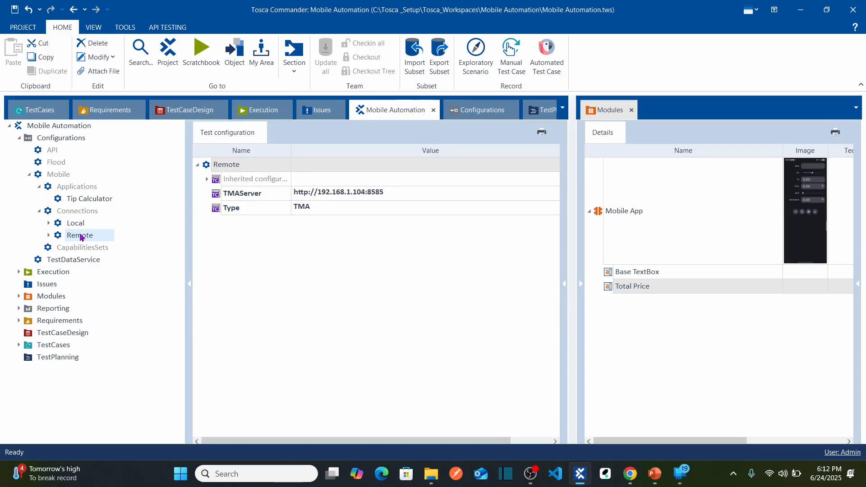
# Create a folder named "Mobile Automation" under TestCases and open it.
pyautogui.click(39, 111)
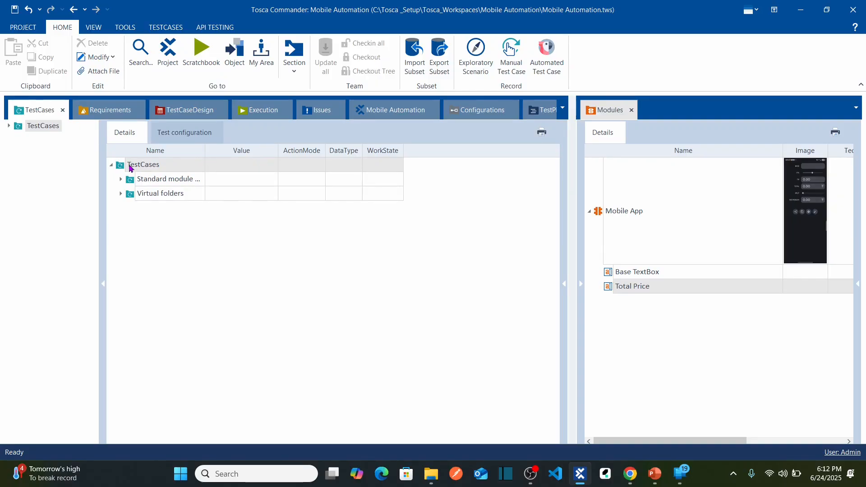
pyautogui.rightClick(165, 167)
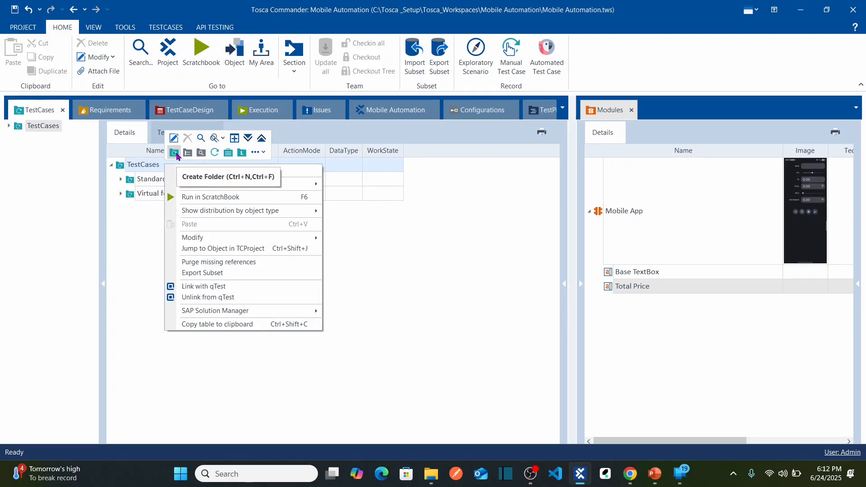
pyautogui.click(176, 154)
pyautogui.write('M')
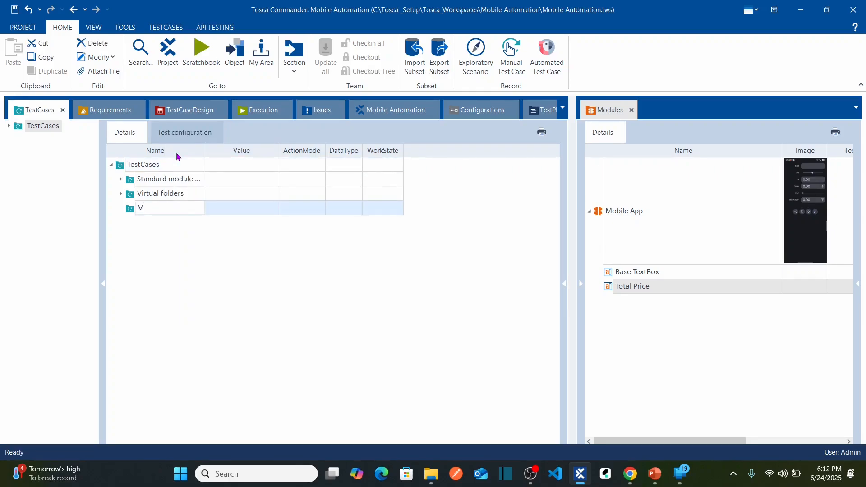
pyautogui.write('obile Automation')
pyautogui.doubleClick(127, 214)
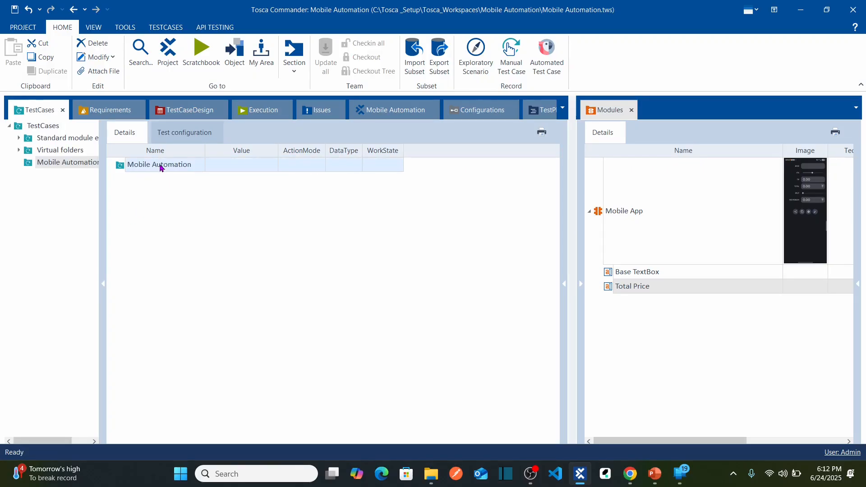
# Create a test case named "Tip Calculator Basic Test" in the Mobile Automation folder and widen the Name column to fit it.
pyautogui.rightClick(160, 168)
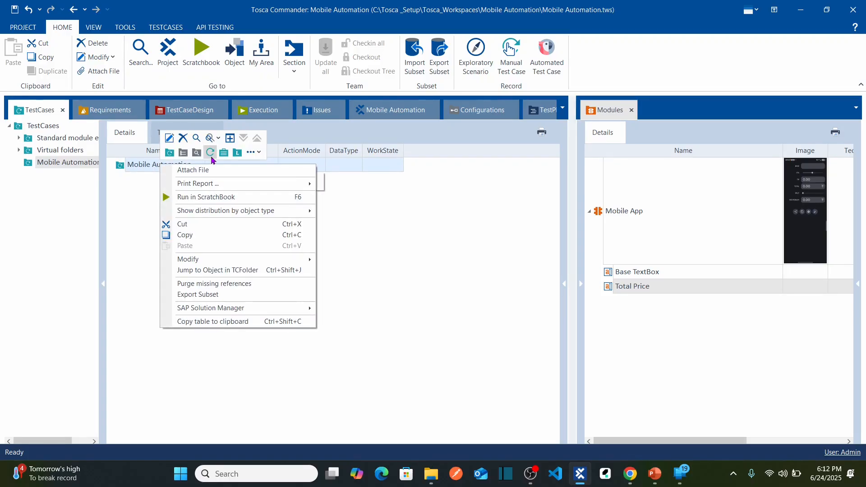
pyautogui.click(212, 158)
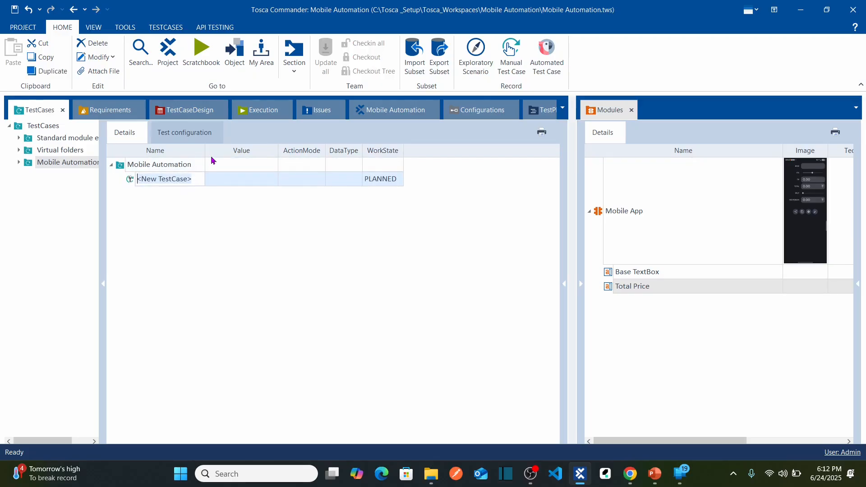
pyautogui.write('Tip Cal')
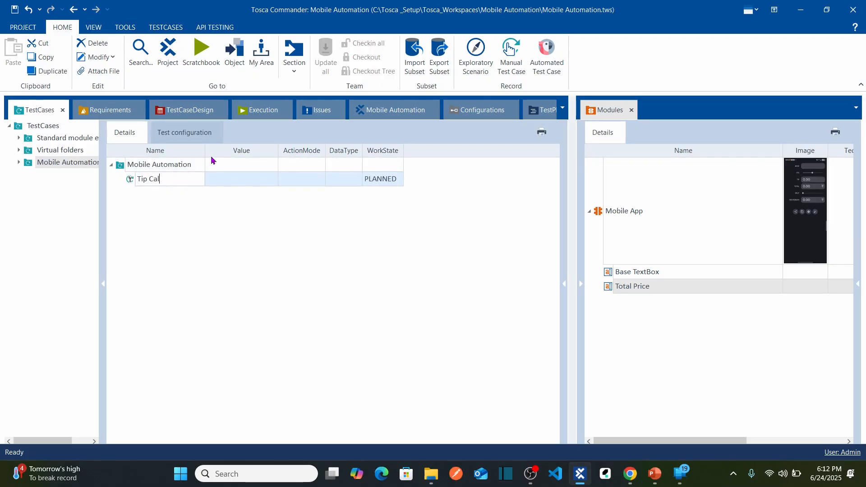
pyautogui.write('culator Basic Test')
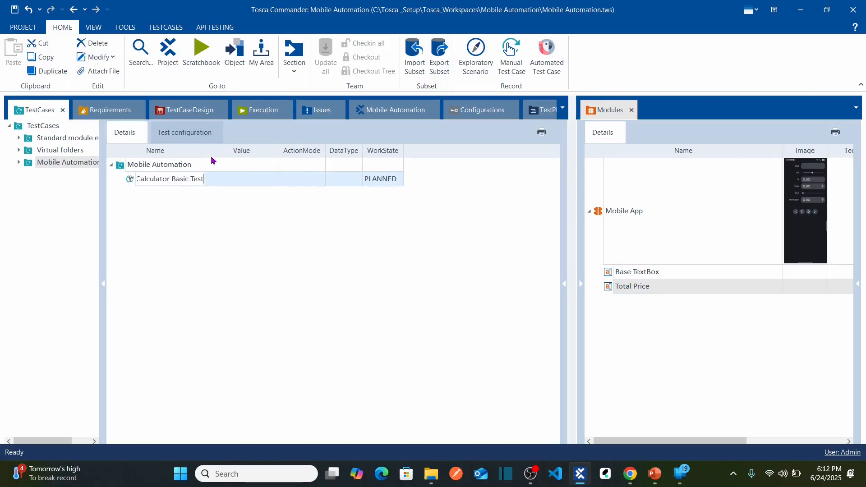
pyautogui.click(178, 239)
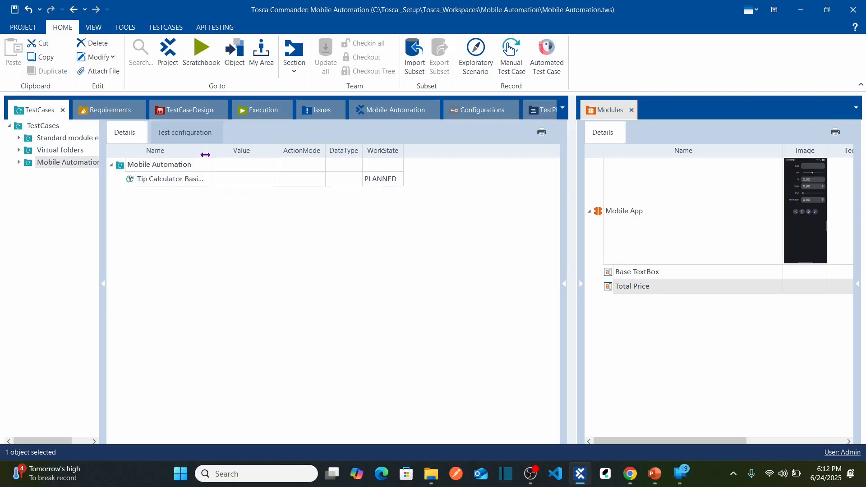
pyautogui.moveTo(205, 154); pyautogui.dragTo(219, 155)
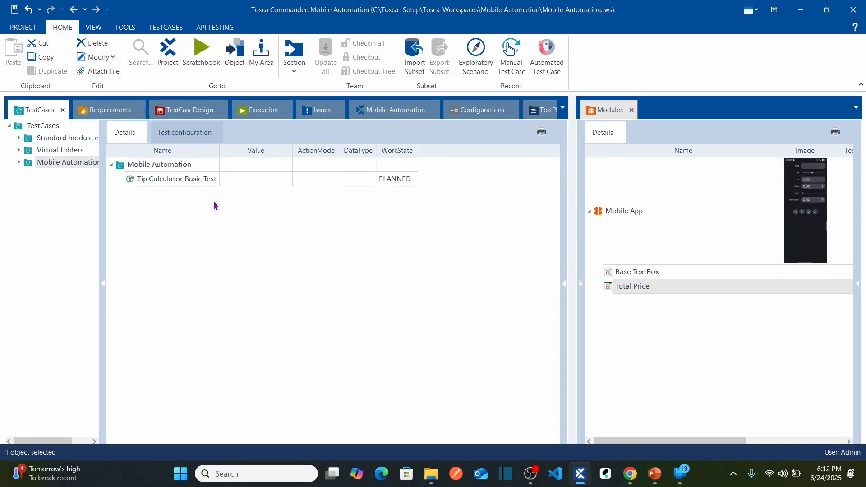
# Open the Tip Calculator Basic Test test case, view its test configuration, and return to its details.
pyautogui.doubleClick(131, 183)
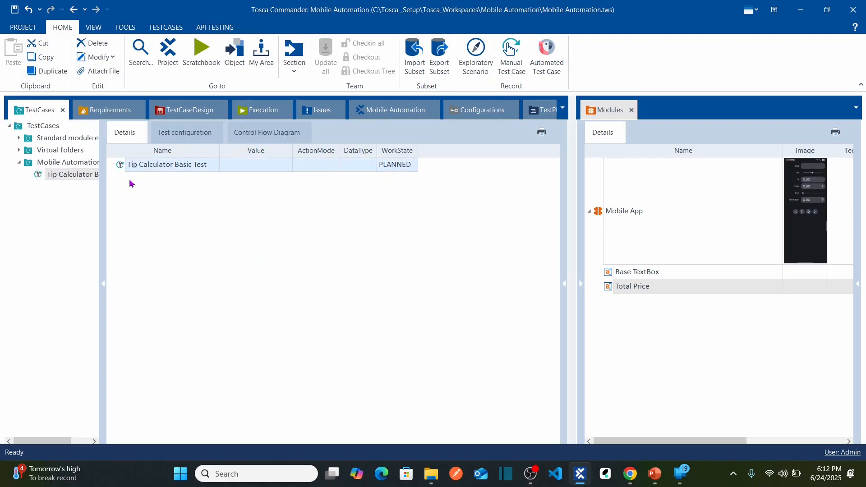
pyautogui.click(192, 136)
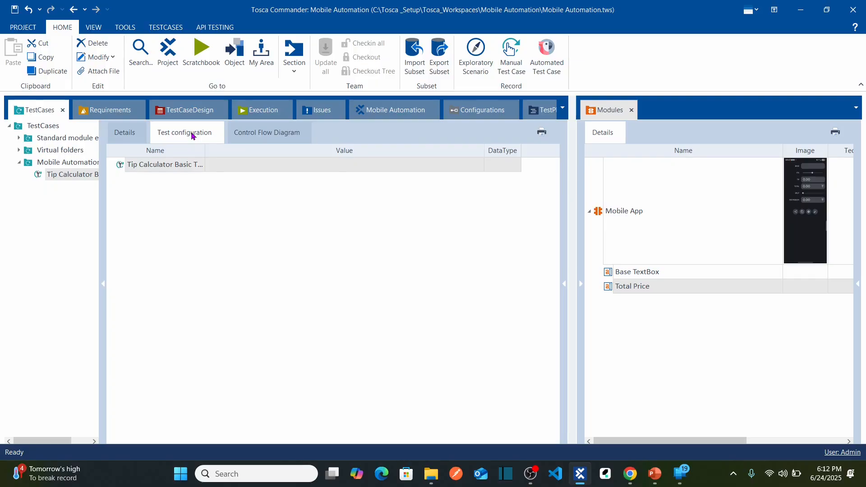
pyautogui.doubleClick(206, 154)
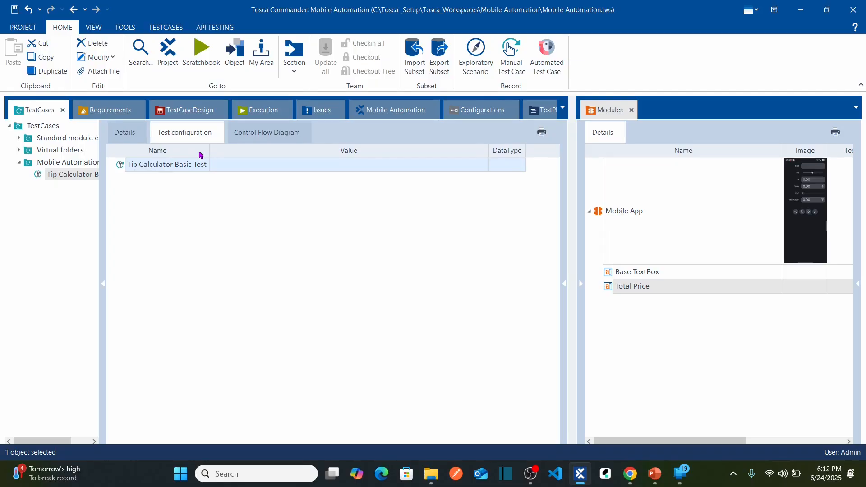
pyautogui.click(132, 136)
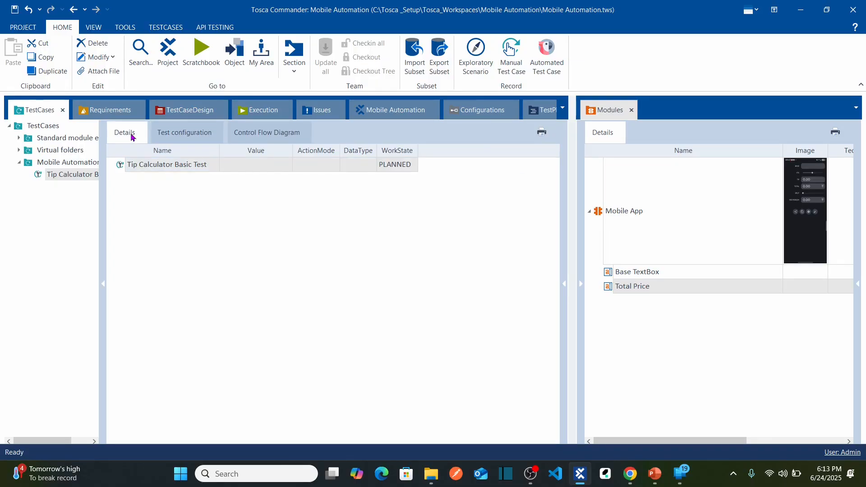
pyautogui.click(52, 175)
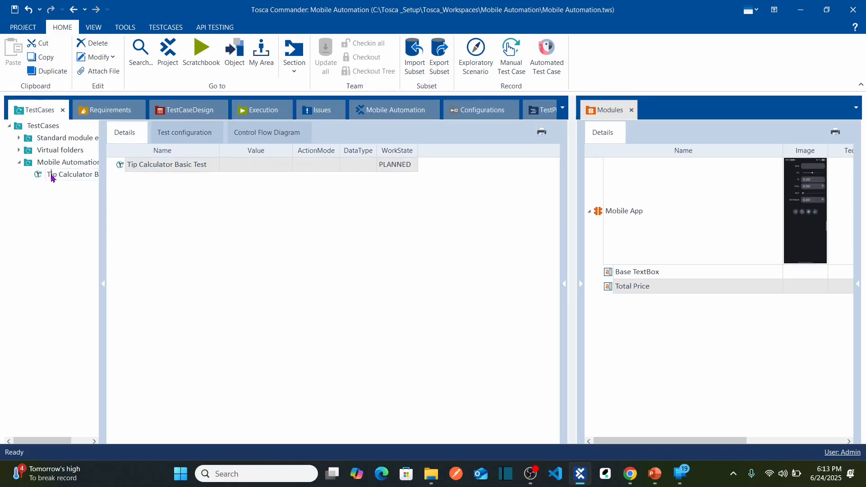
# Review the details and control flow diagram of the Tip Calculator Basic Test test case, and open its test configuration.
pyautogui.click(38, 176)
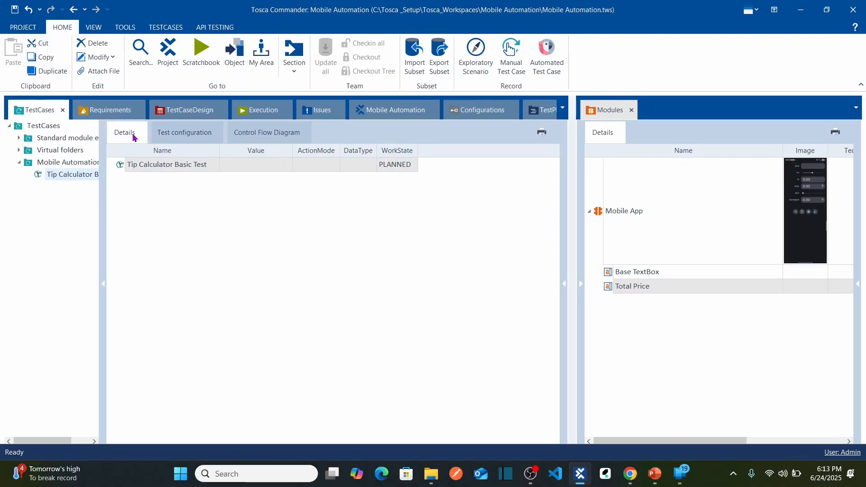
pyautogui.click(180, 138)
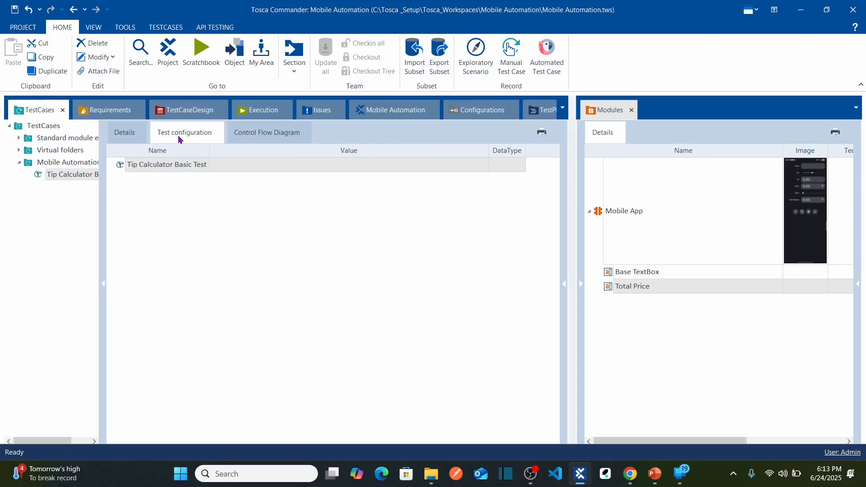
pyautogui.click(256, 139)
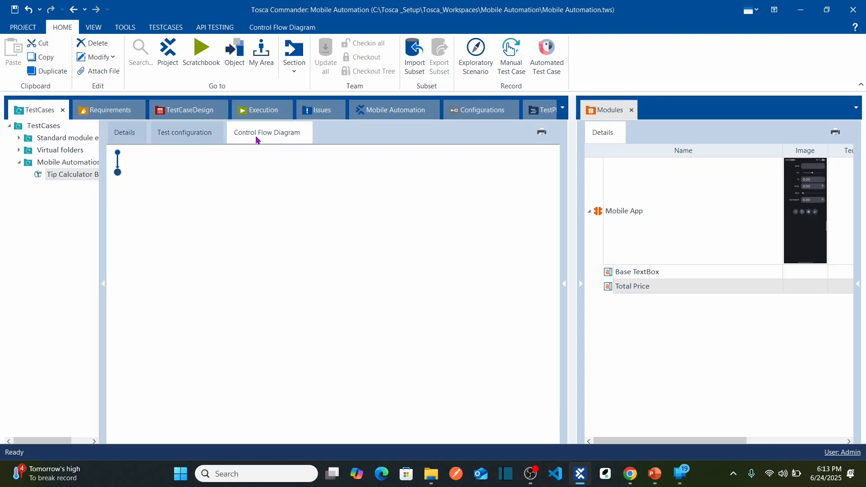
pyautogui.click(125, 137)
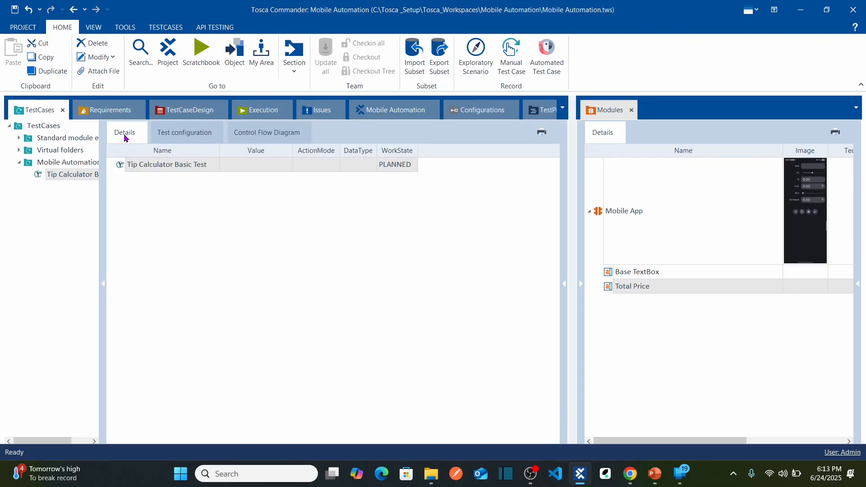
pyautogui.click(195, 140)
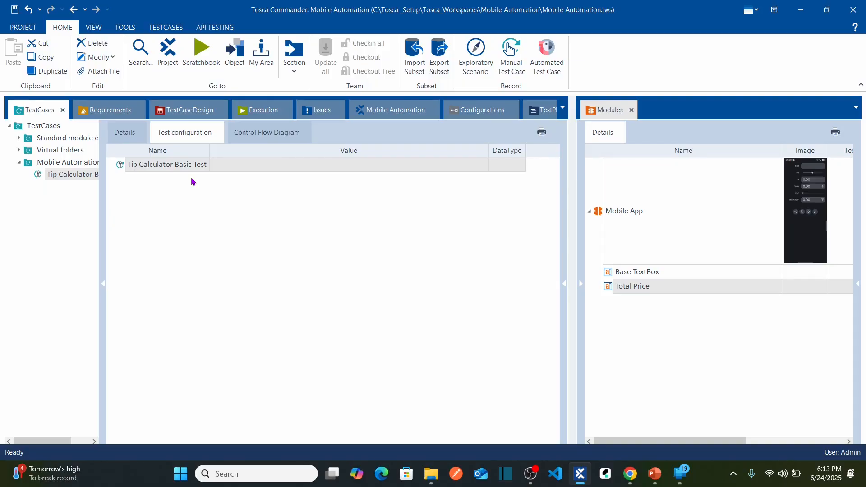
# Dock the Mobile Automation project view beside the TestCases section in place of the Modules view, and return to TestCases.
pyautogui.click(380, 116)
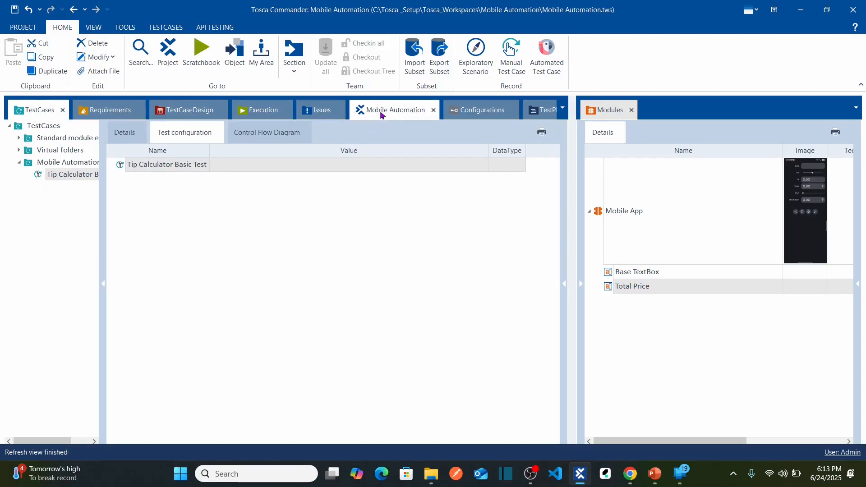
pyautogui.moveTo(380, 116); pyautogui.dragTo(312, 279)
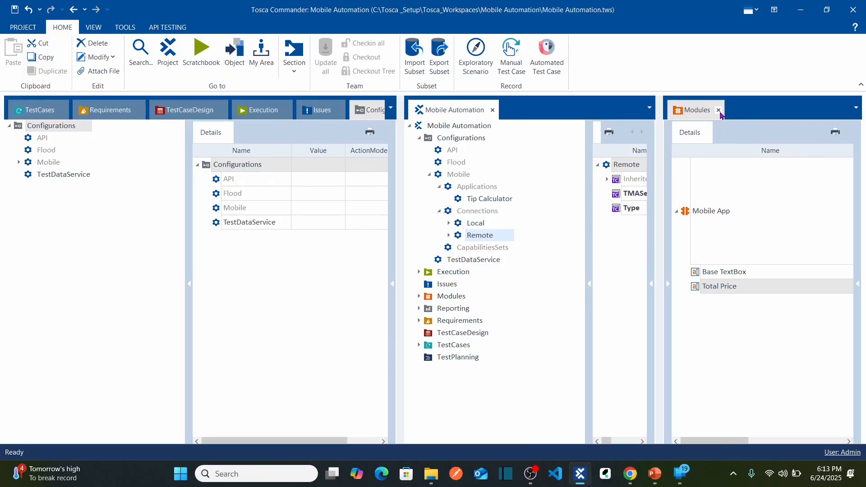
pyautogui.click(719, 111)
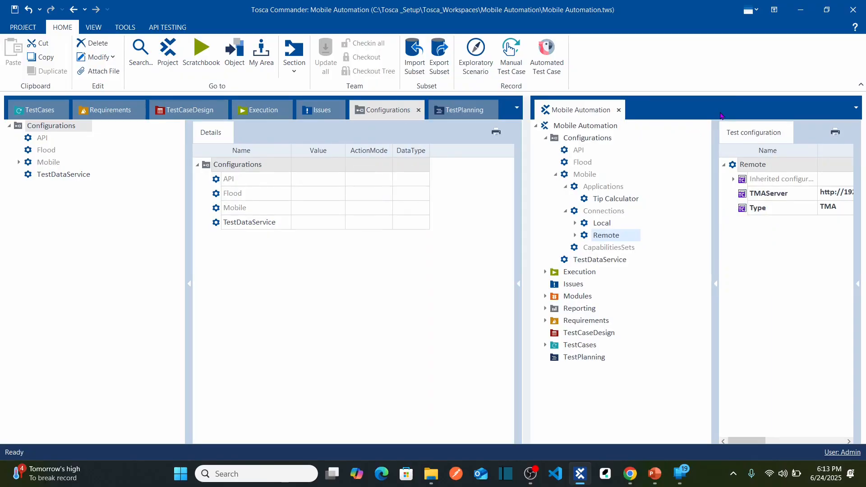
pyautogui.click(39, 111)
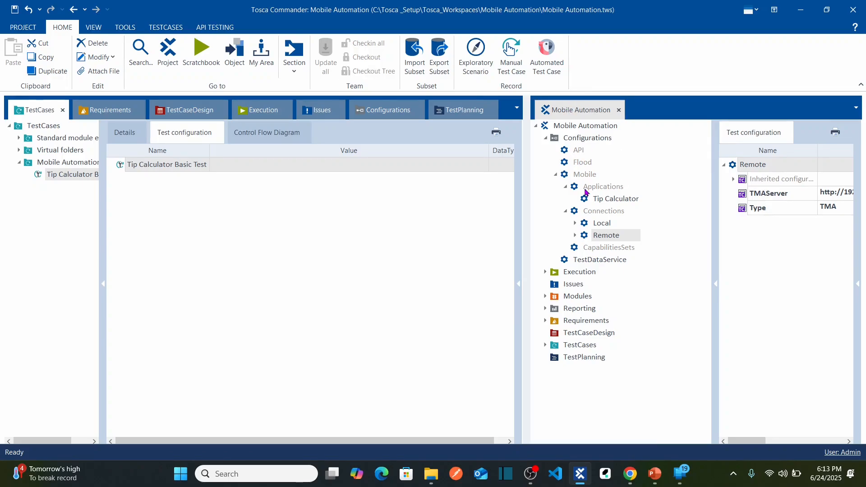
# Assign the Tip Calculator application configuration to the Tip Calculator Basic Test test case.
pyautogui.click(546, 138)
pyautogui.click(546, 138)
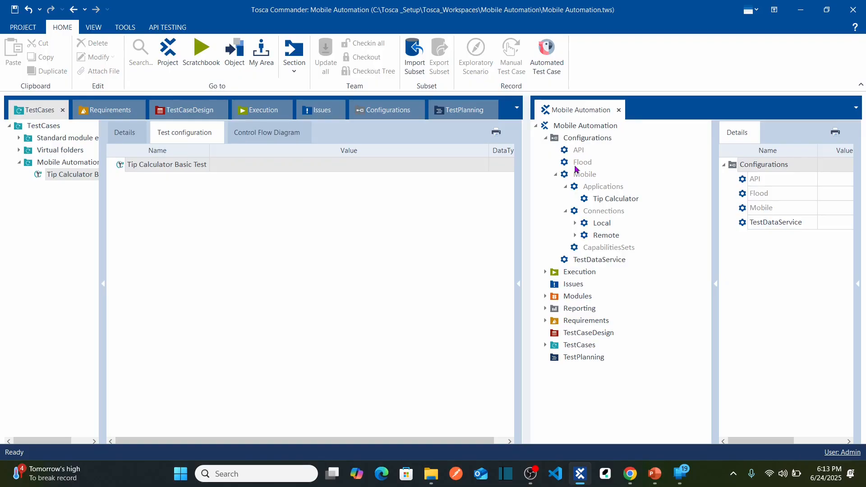
pyautogui.click(566, 187)
pyautogui.click(566, 199)
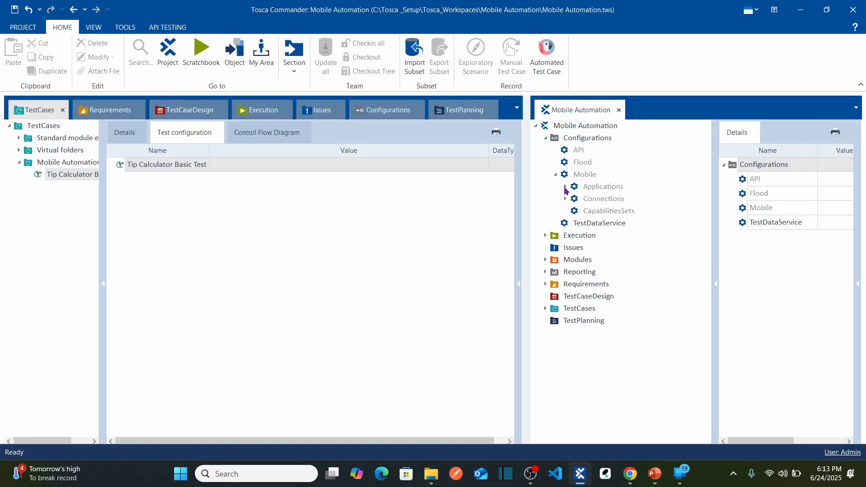
pyautogui.click(565, 187)
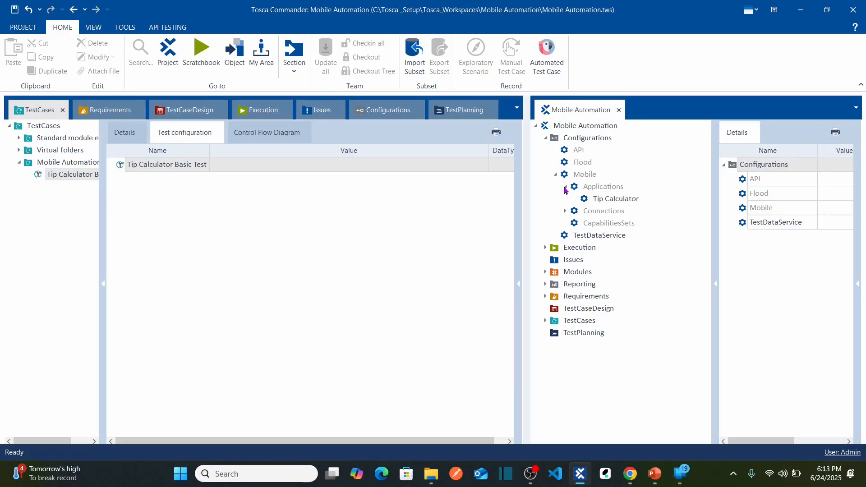
pyautogui.click(588, 202)
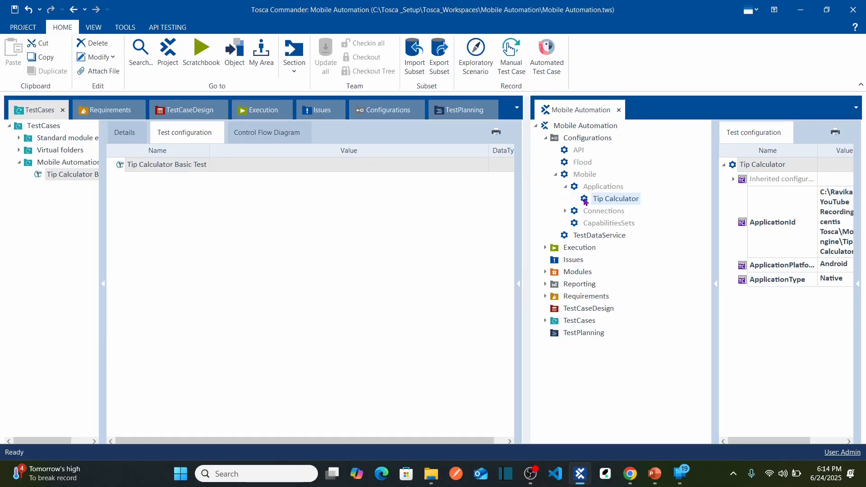
pyautogui.moveTo(584, 201); pyautogui.dragTo(189, 164)
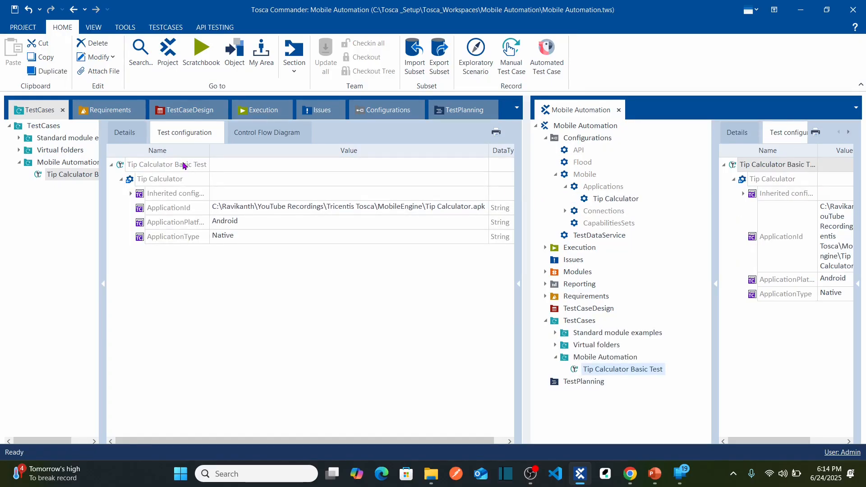
# Compare the Tip Calculator application parameters with those assigned to the test case, and inspect its inherited configurations.
pyautogui.click(619, 199)
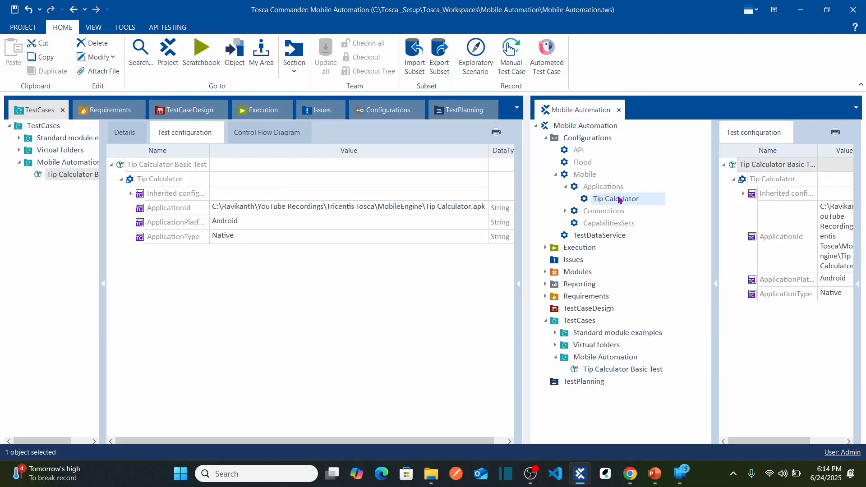
pyautogui.click(715, 288)
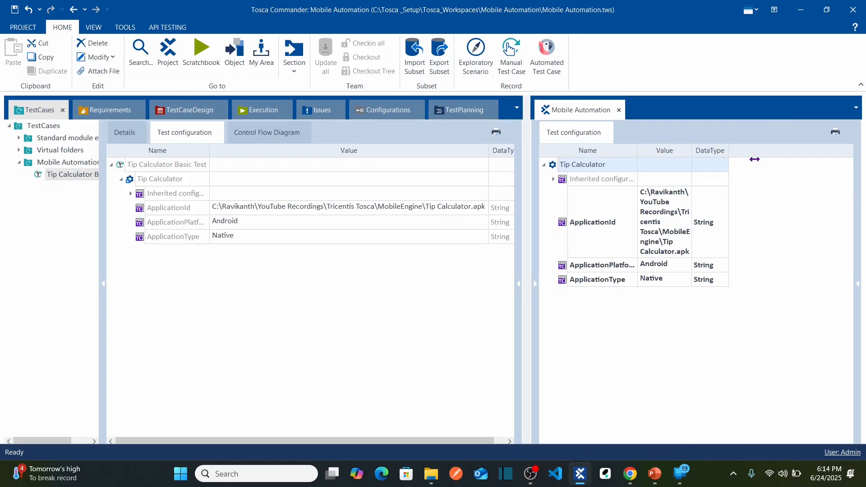
pyautogui.moveTo(754, 159); pyautogui.dragTo(757, 164)
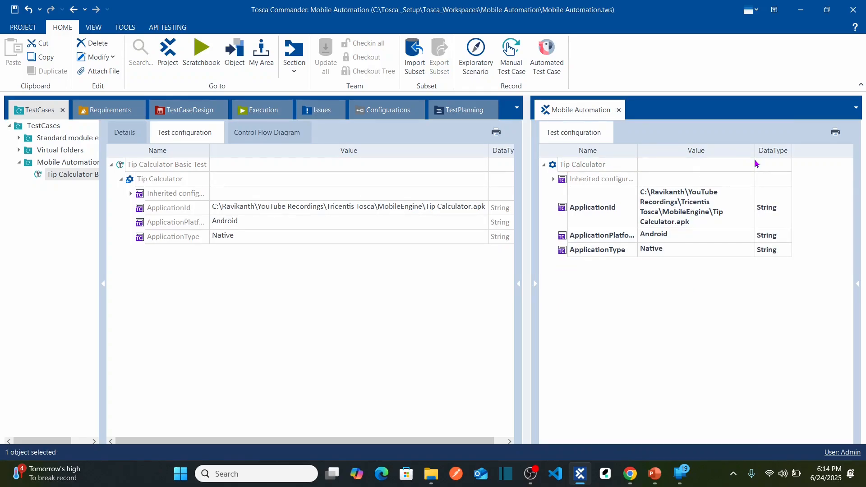
pyautogui.click(537, 284)
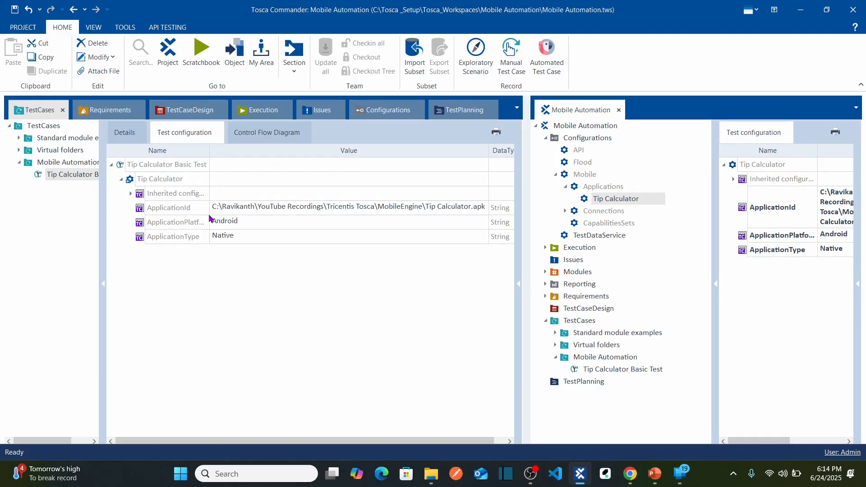
pyautogui.click(131, 195)
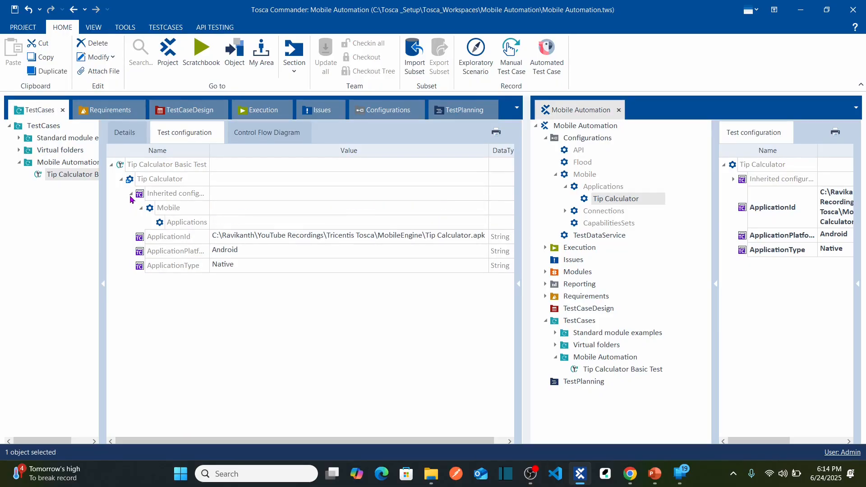
pyautogui.click(130, 194)
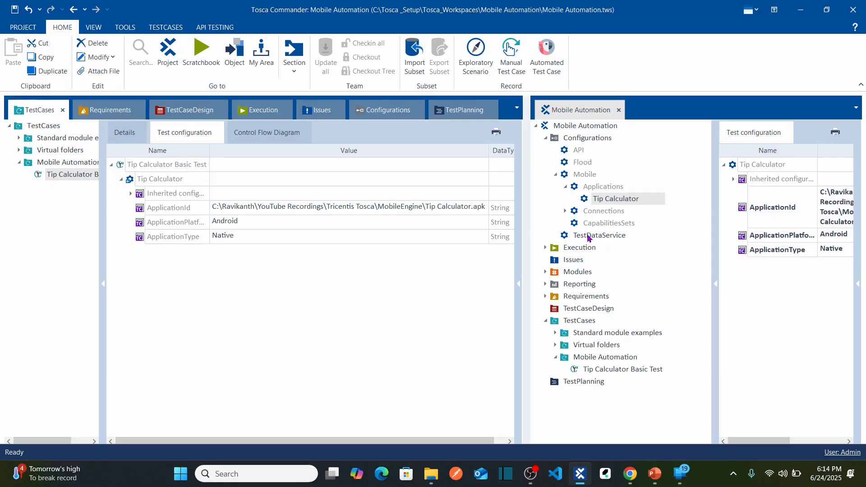
# Assign the Remote connection configuration to the Tip Calculator Basic Test test case.
pyautogui.click(566, 211)
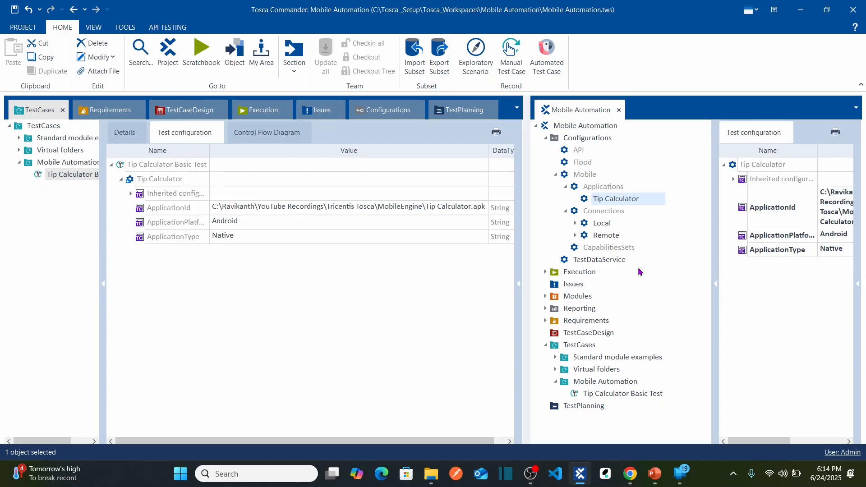
pyautogui.click(586, 237)
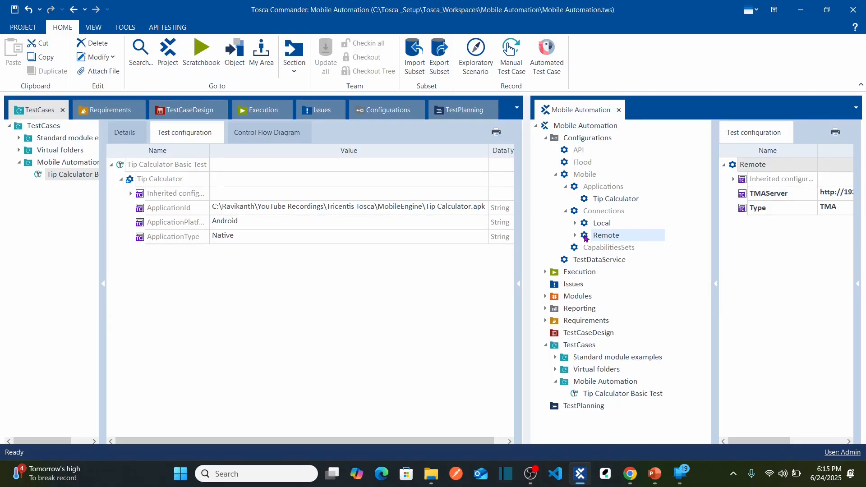
pyautogui.moveTo(585, 238); pyautogui.dragTo(180, 169)
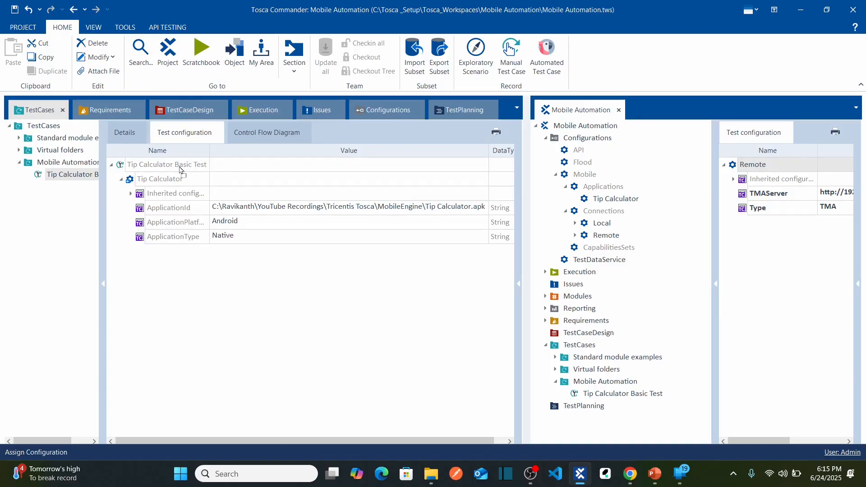
pyautogui.moveTo(180, 170); pyautogui.dragTo(171, 169)
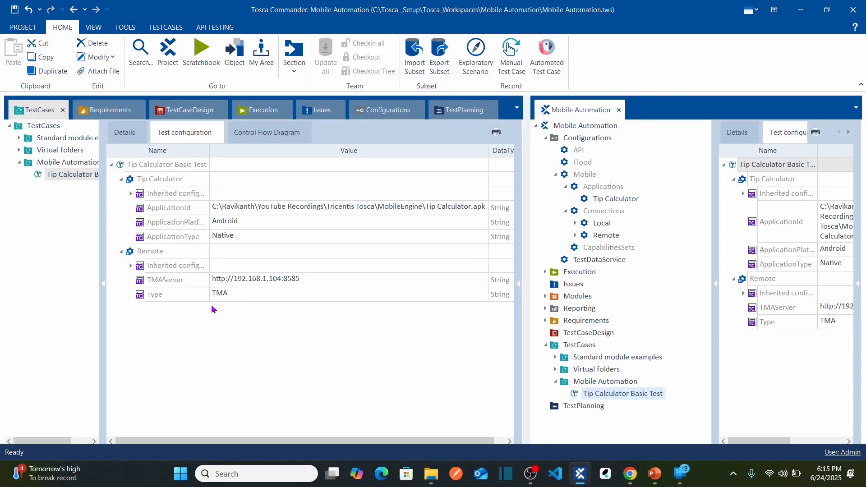
# Create a test configuration parameter named DeviceName on the Tip Calculator Basic Test test case, leaving its value empty.
pyautogui.click(168, 167)
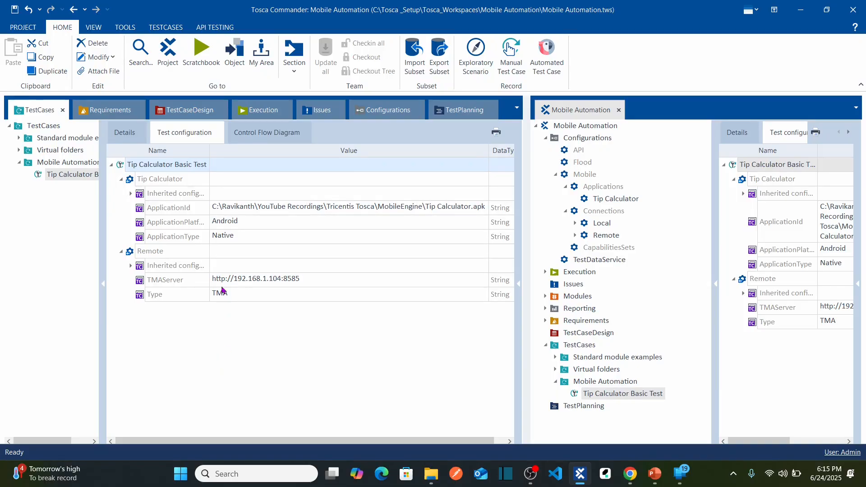
pyautogui.rightClick(178, 170)
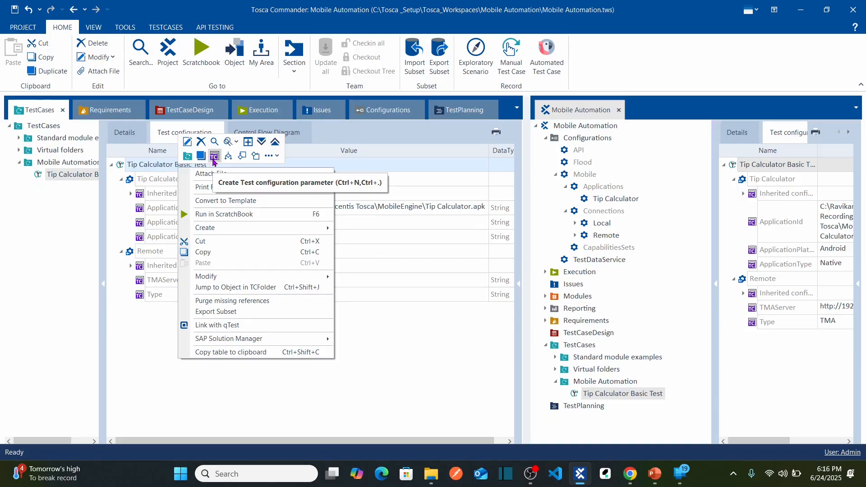
pyautogui.click(214, 157)
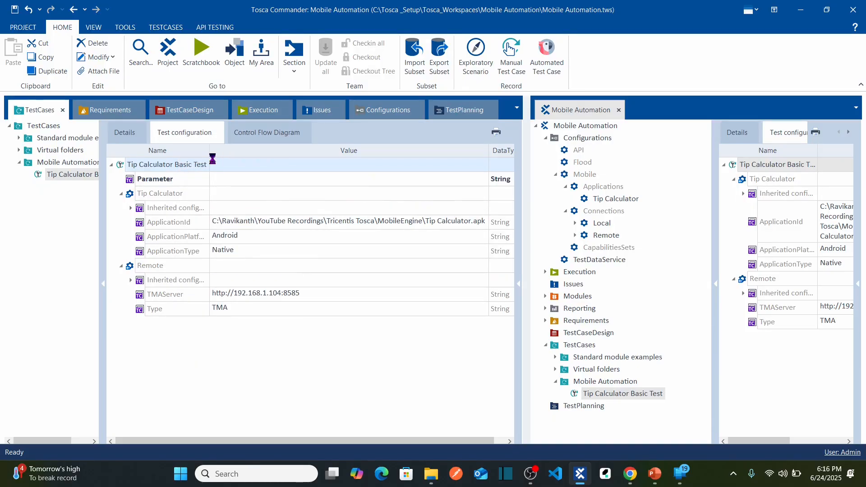
pyautogui.write('DeviceName')
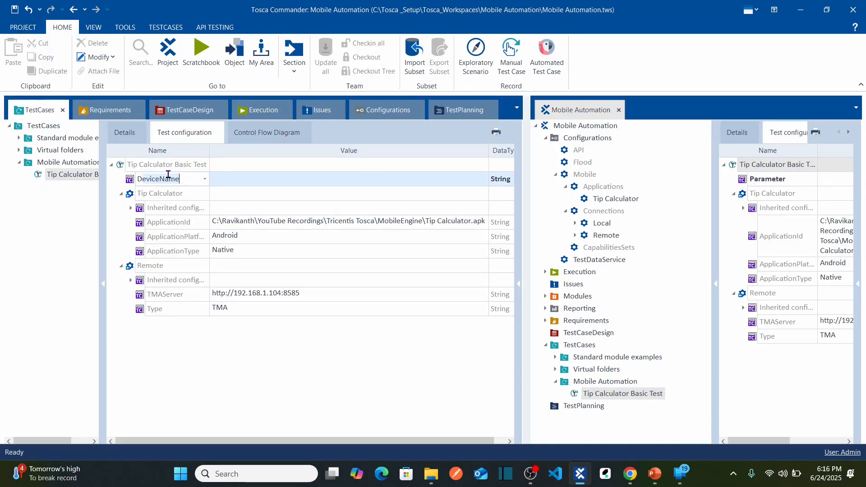
pyautogui.click(204, 179)
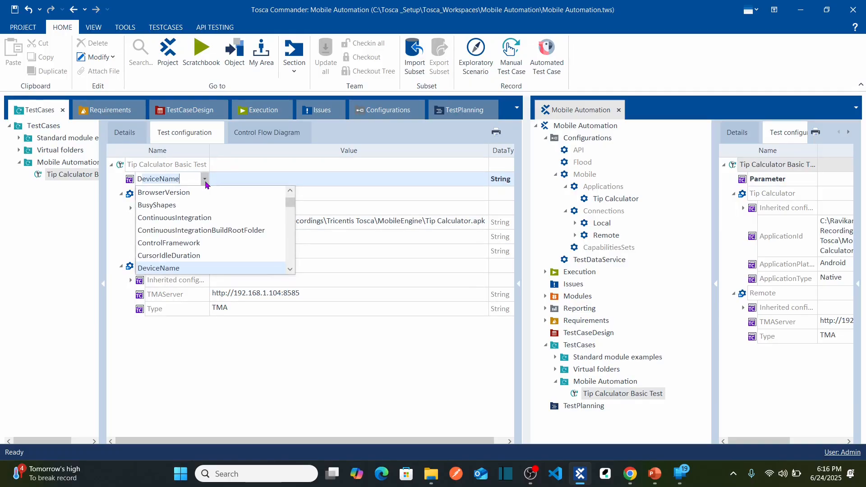
pyautogui.click(183, 269)
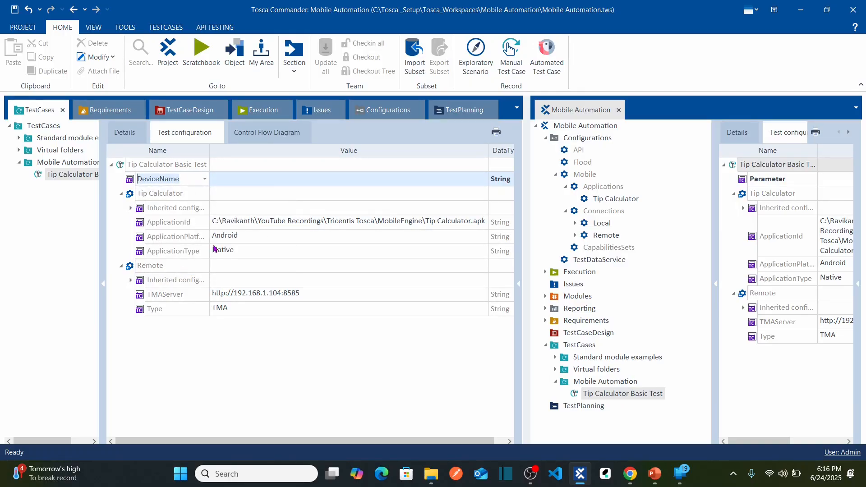
pyautogui.click(260, 185)
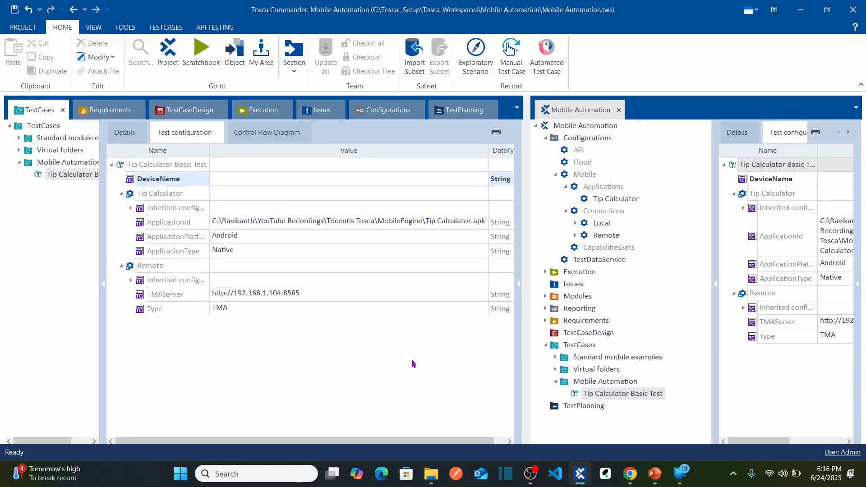
pyautogui.click(385, 380)
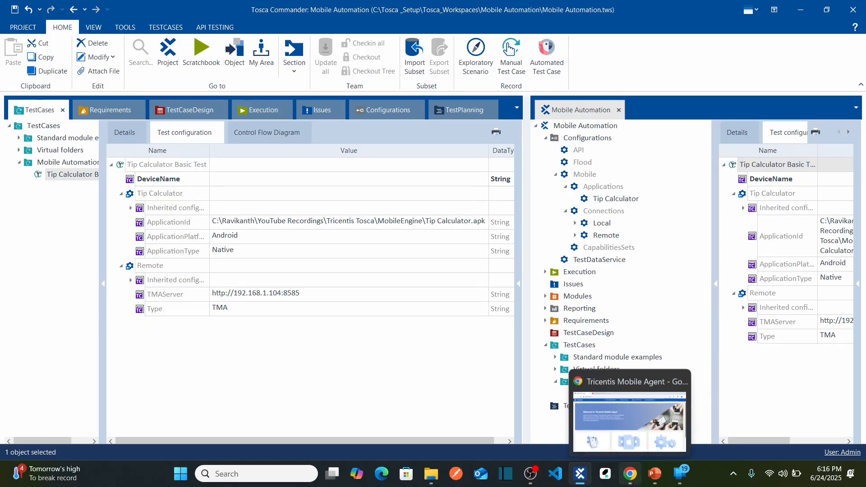
# Open the console of the running Tricentis Mobile Agent in the browser.
pyautogui.click(732, 473)
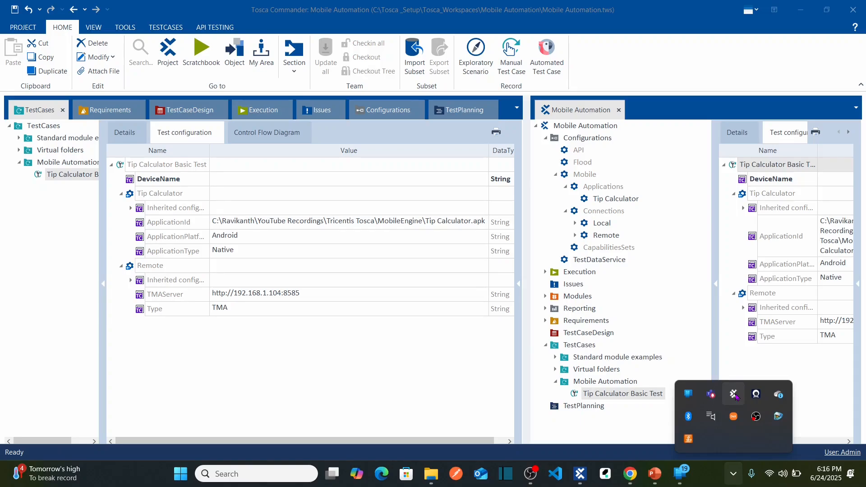
pyautogui.rightClick(735, 396)
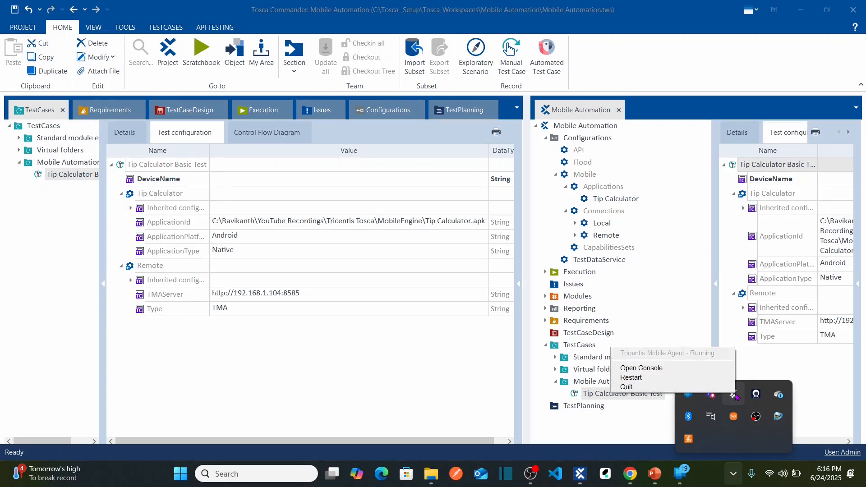
pyautogui.click(681, 370)
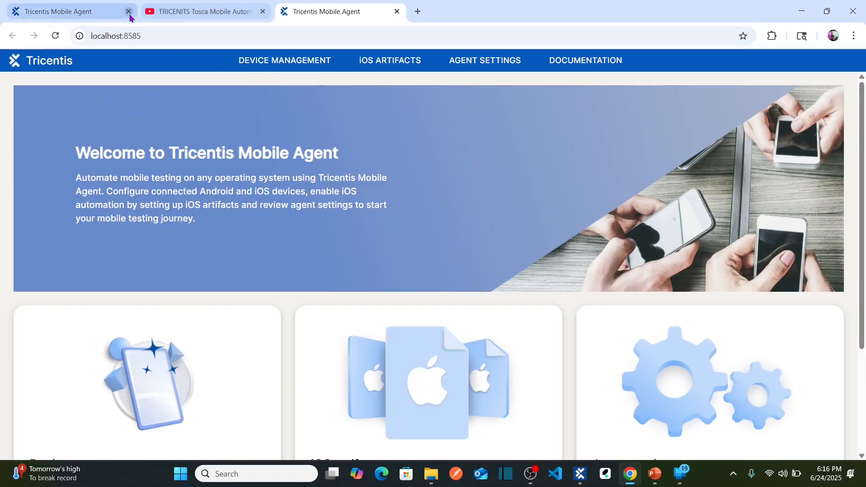
# Close the old Mobile Agent page and, in the agent's device management, select the UDID of the connected Samsung device for copying.
pyautogui.click(128, 11)
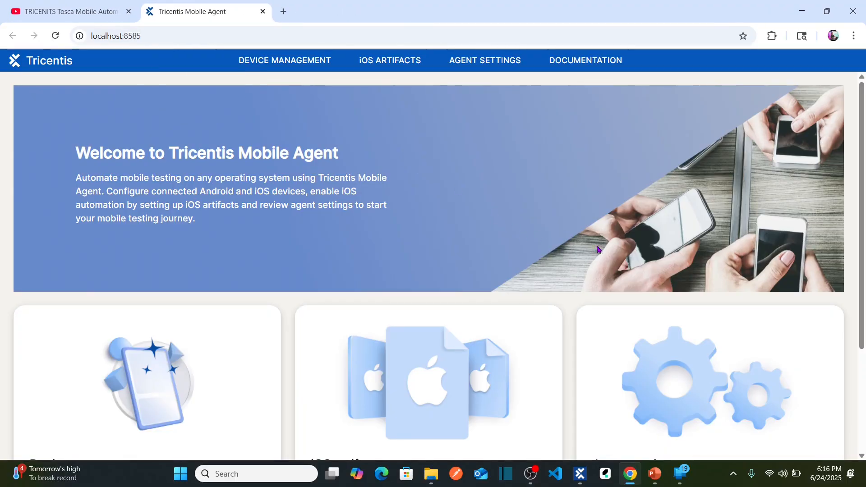
pyautogui.scroll(-3, 429, 354)
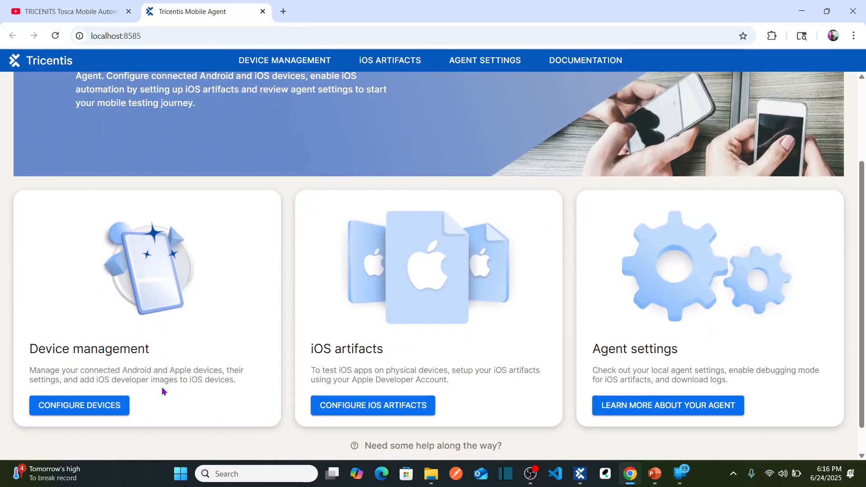
pyautogui.click(101, 411)
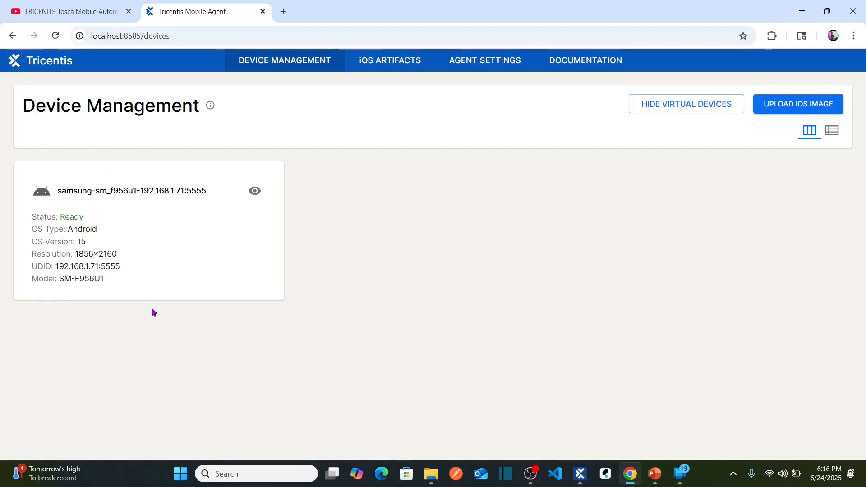
pyautogui.doubleClick(35, 266)
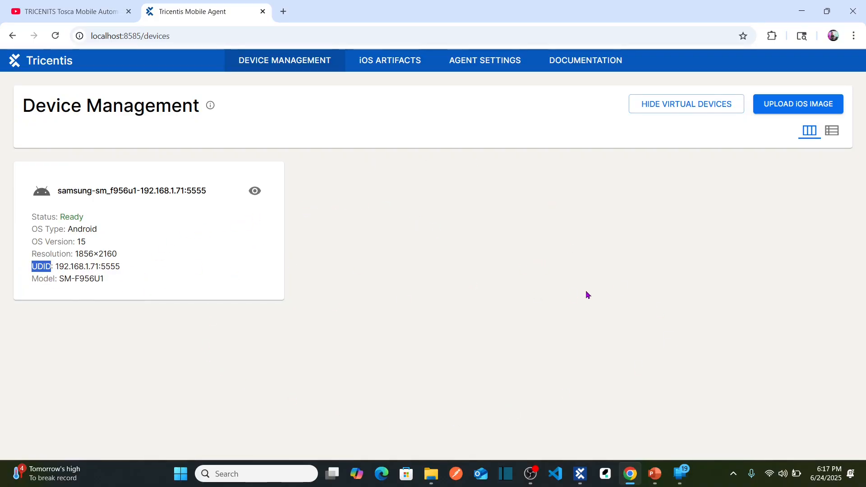
pyautogui.click(550, 347)
pyautogui.moveTo(118, 270); pyautogui.dragTo(55, 272)
pyautogui.hotkey('ctrl', 'c')
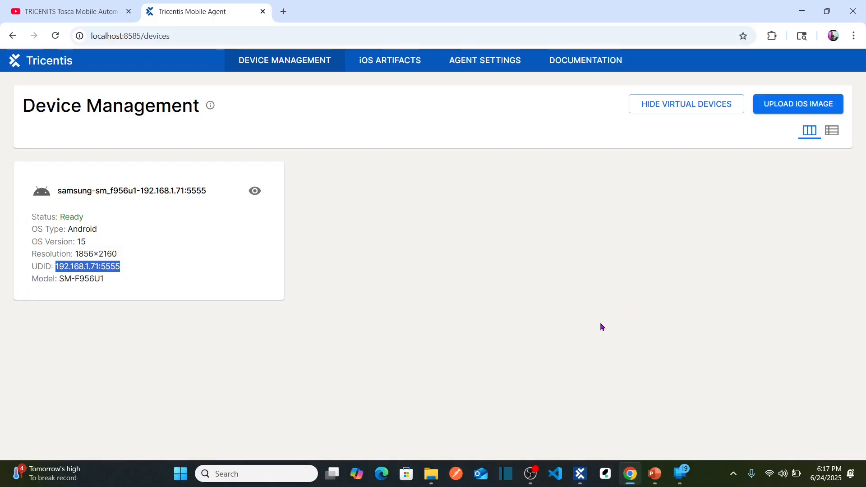
# Switch to Tosca Commander, set the test case's DeviceName parameter to 192.168.1.71:5555, and save the workspace.
pyautogui.hotkey('alt', 'Tab')
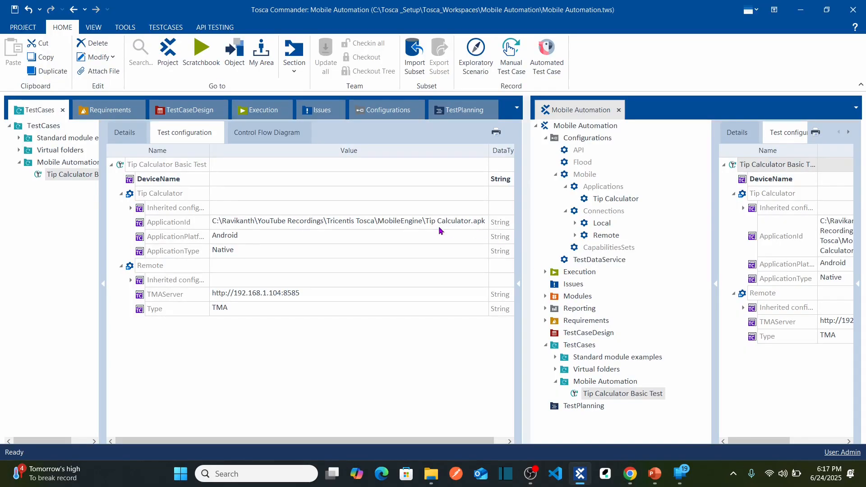
pyautogui.click(291, 183)
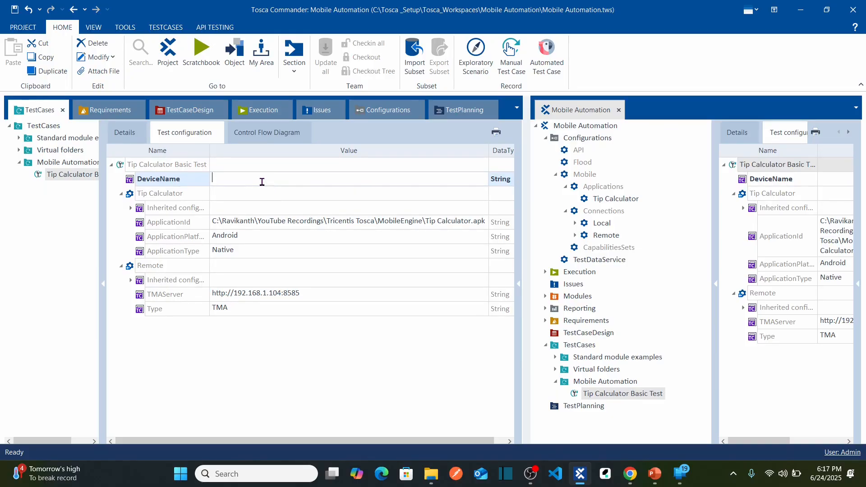
pyautogui.hotkey('ctrl', 'v')
pyautogui.press('Return')
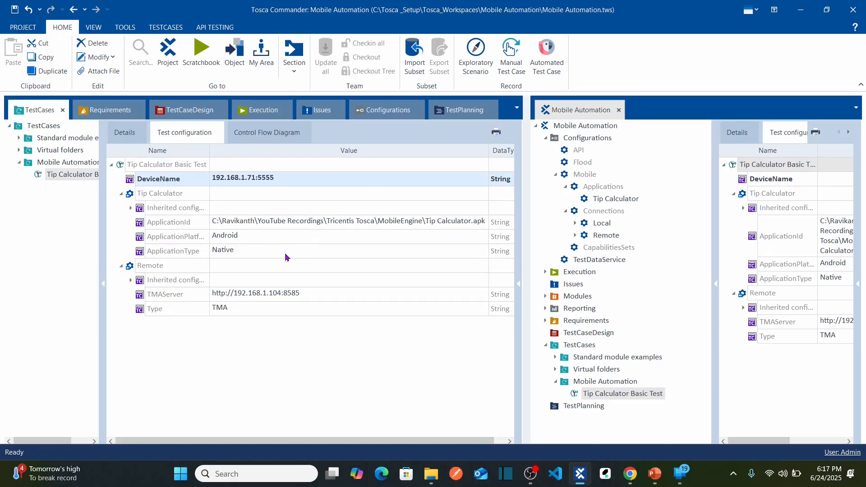
pyautogui.click(285, 254)
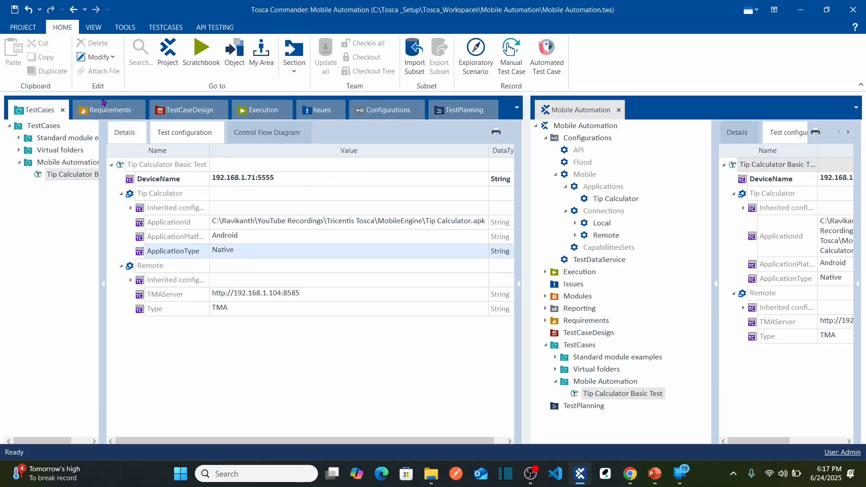
pyautogui.click(15, 9)
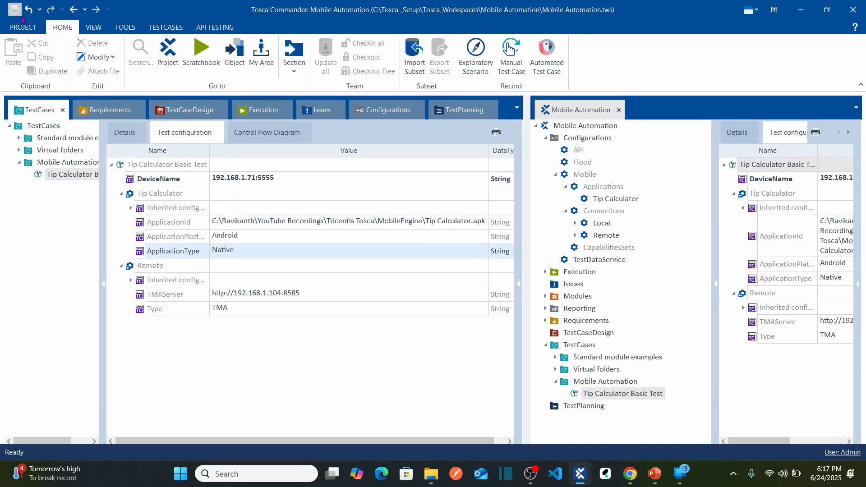
# Review the test case's details and test configuration, comparing its DeviceName value with the device UDID in the Mobile Agent console.
pyautogui.click(129, 142)
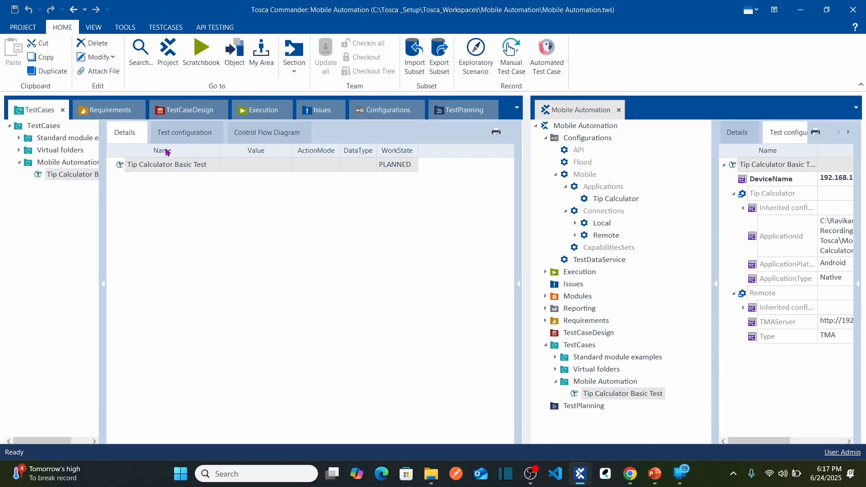
pyautogui.click(190, 139)
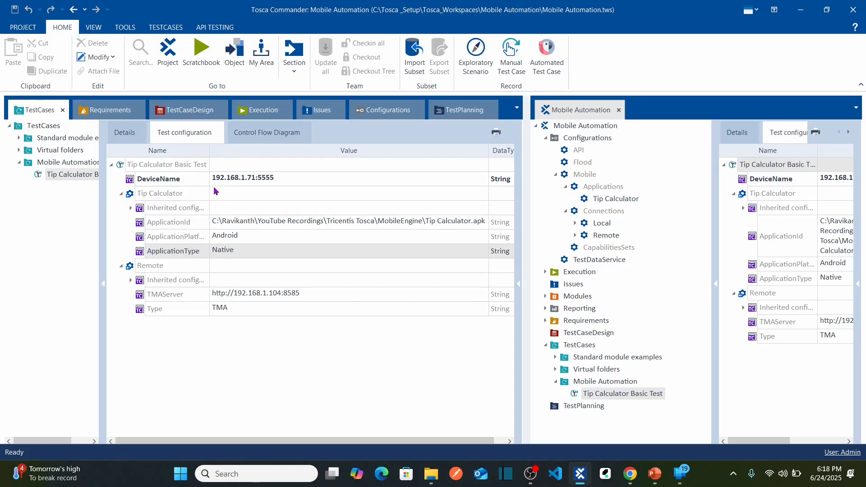
pyautogui.click(178, 167)
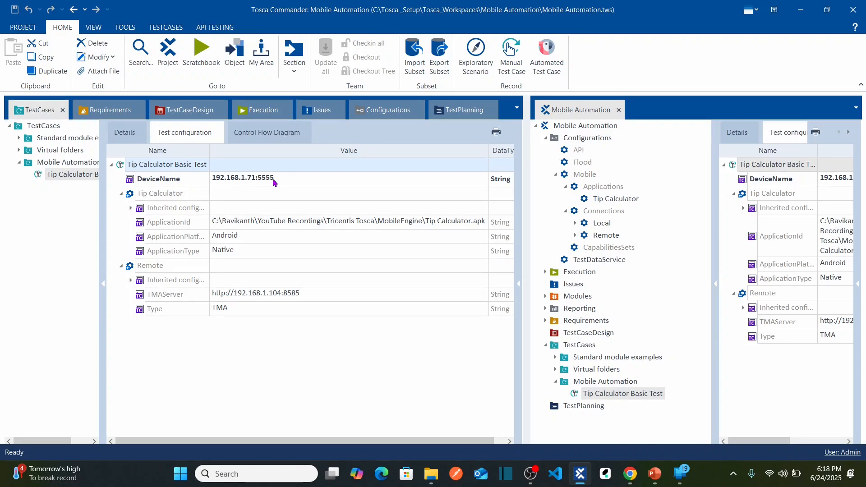
pyautogui.hotkey('alt', 'Tab')
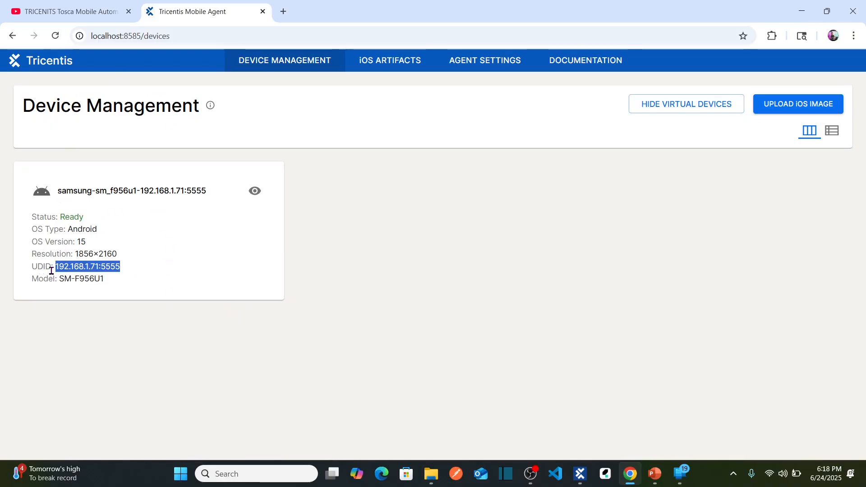
pyautogui.hotkey('alt', 'Tab')
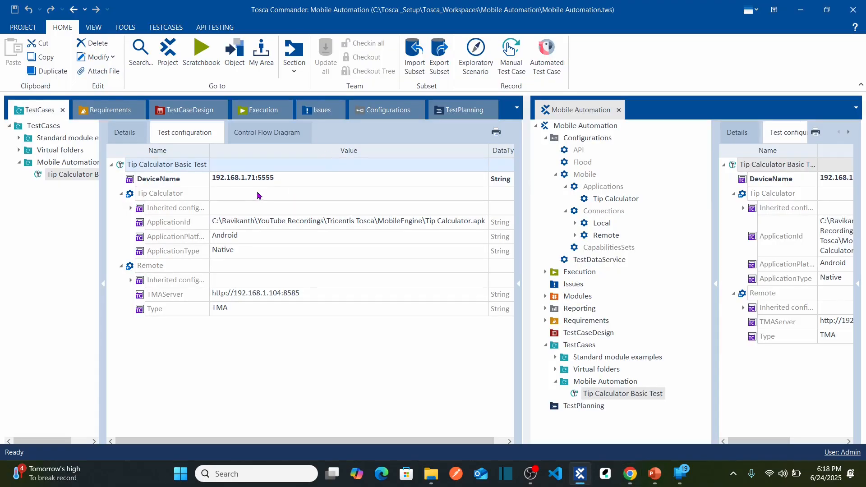
pyautogui.click(293, 185)
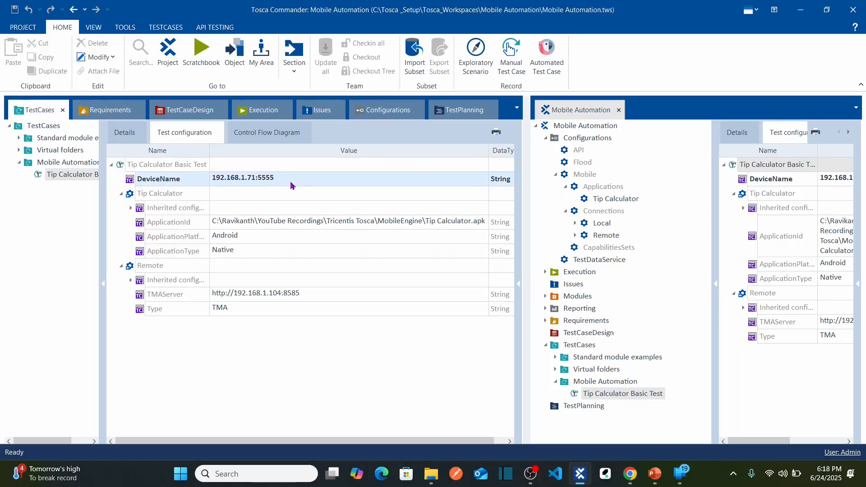
pyautogui.click(130, 142)
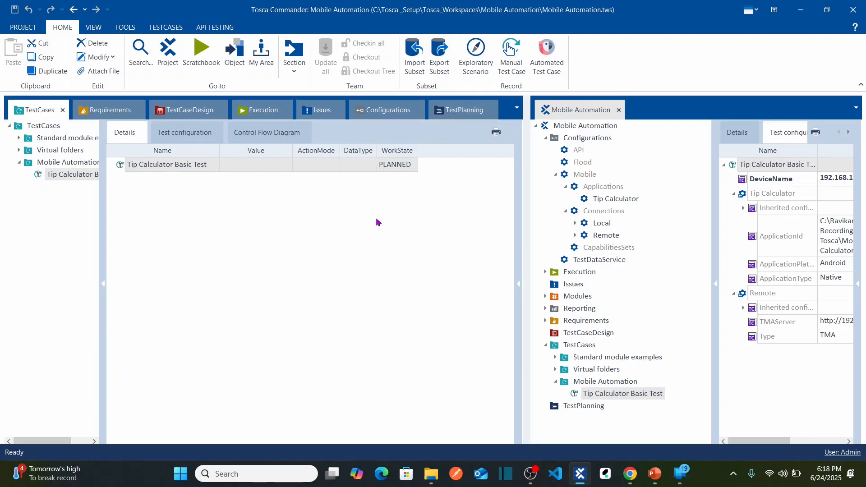
# Examine the Open Mobile App module and its attribute among the standard TBox XEngines Mobile modules.
pyautogui.click(292, 74)
pyautogui.click(320, 114)
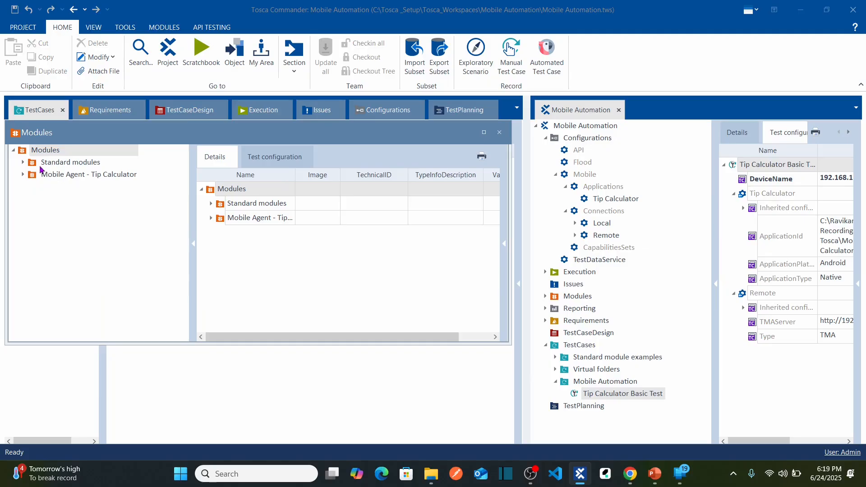
pyautogui.click(43, 163)
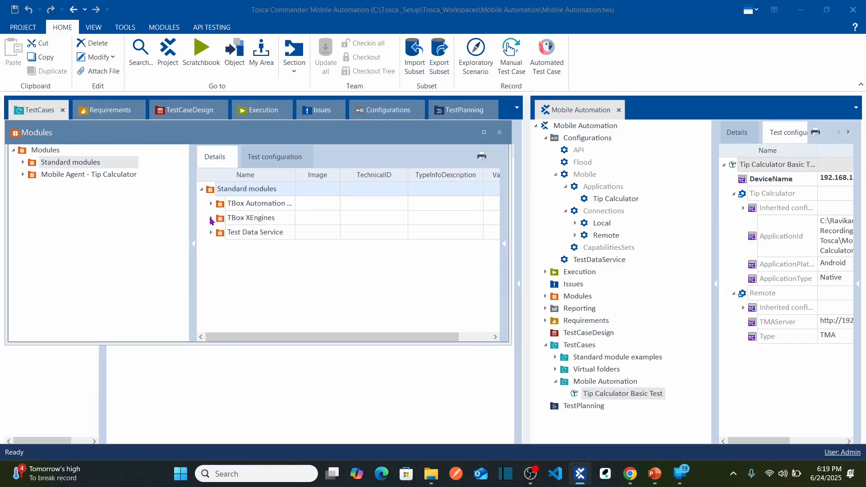
pyautogui.click(211, 217)
pyautogui.click(483, 134)
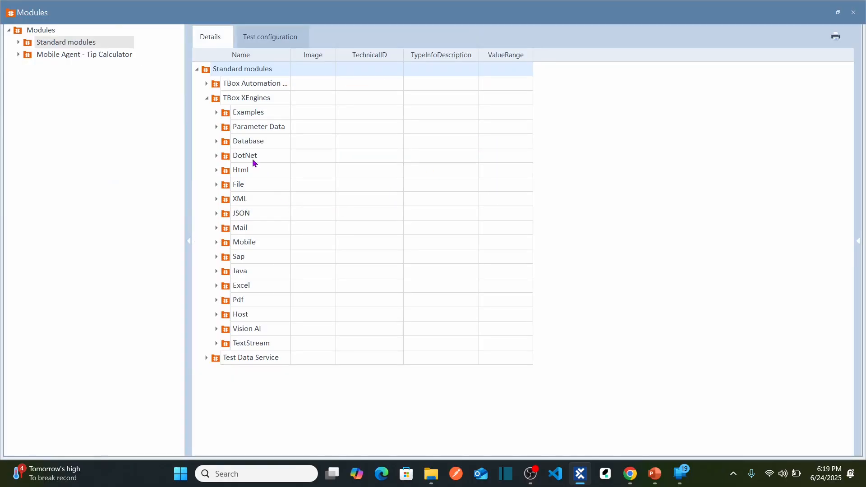
pyautogui.click(217, 244)
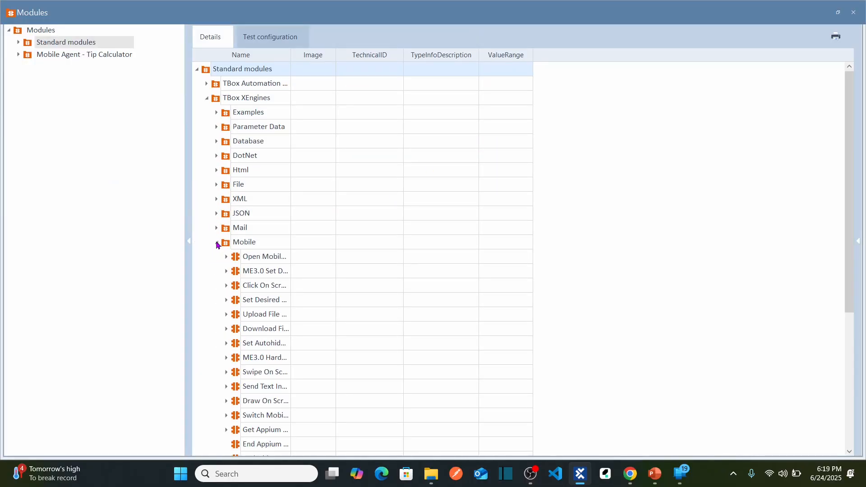
pyautogui.moveTo(291, 54); pyautogui.dragTo(405, 55)
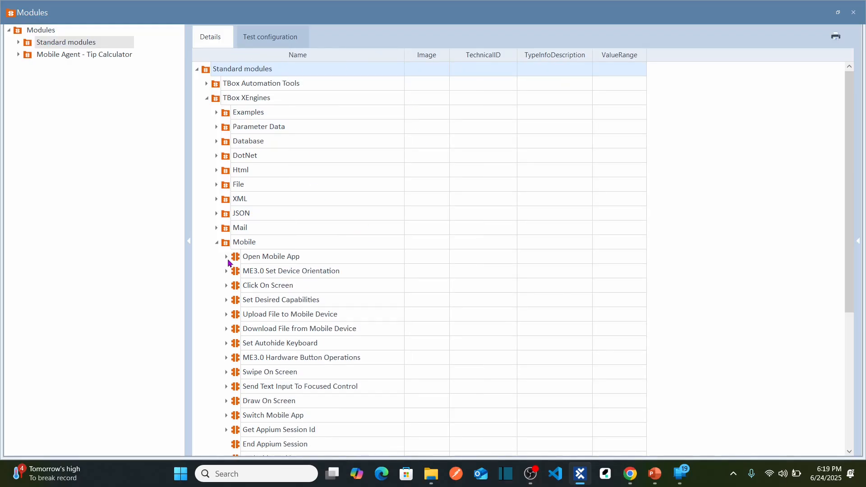
pyautogui.moveTo(228, 261)
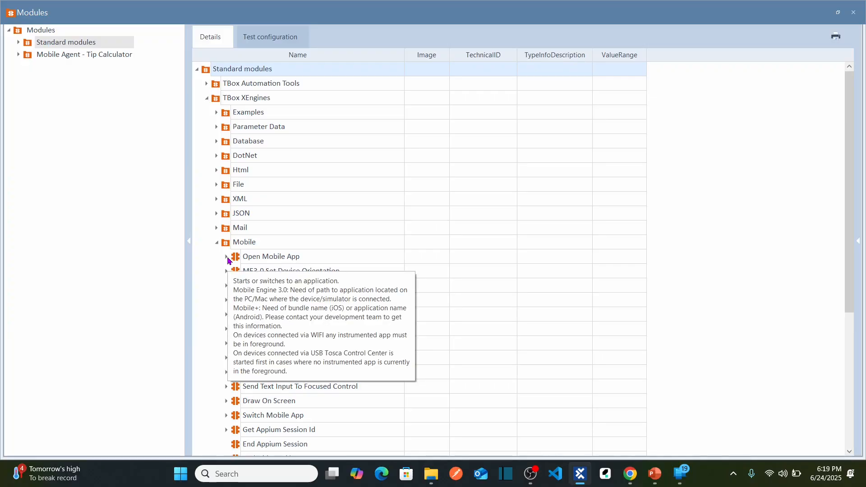
pyautogui.click(227, 257)
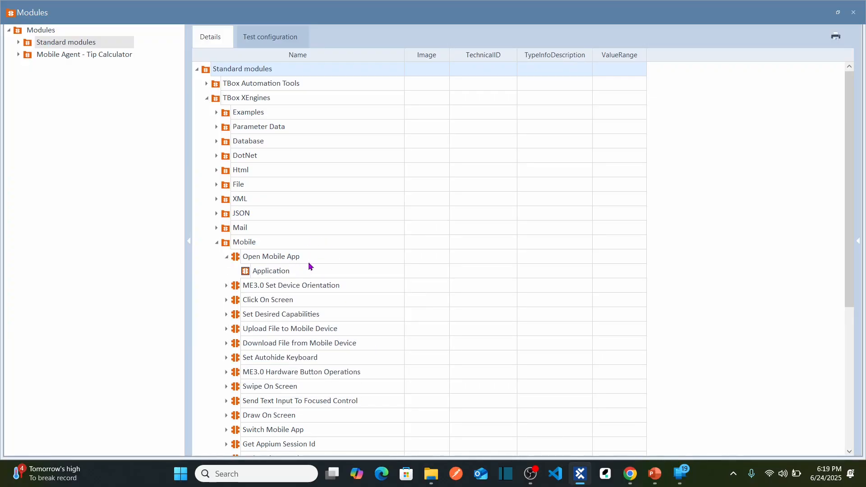
pyautogui.moveTo(309, 265)
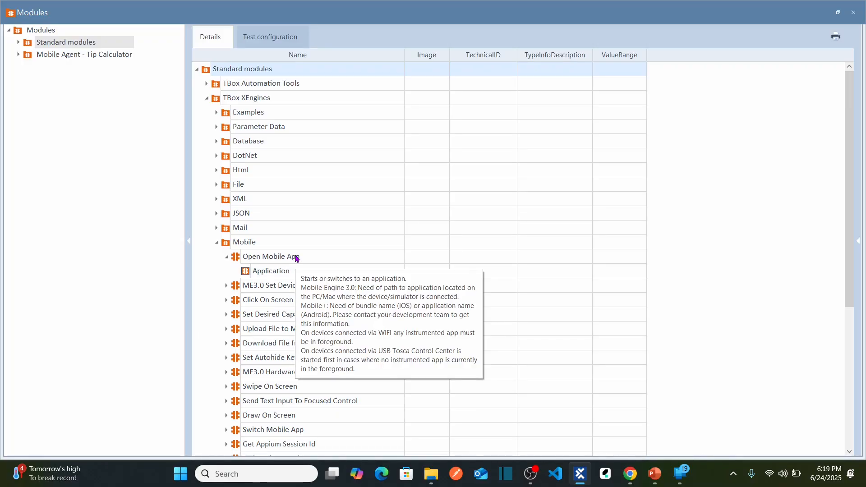
pyautogui.click(837, 12)
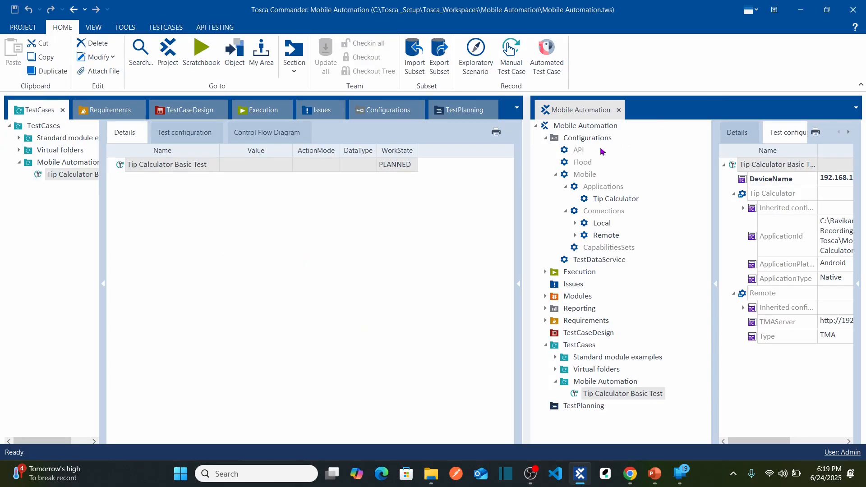
# Search for "open m", add the Open Mobile App module as a test step to Tip Calculator Basic Test, and widen the value column.
pyautogui.rightClick(153, 170)
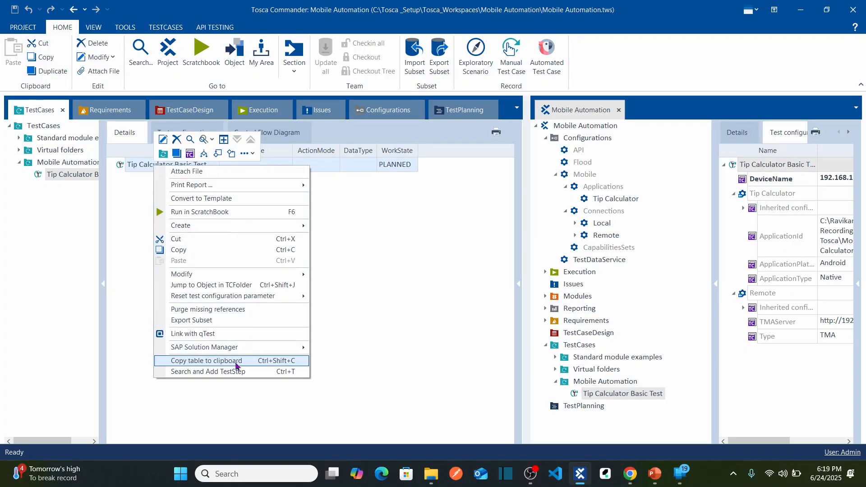
pyautogui.click(226, 372)
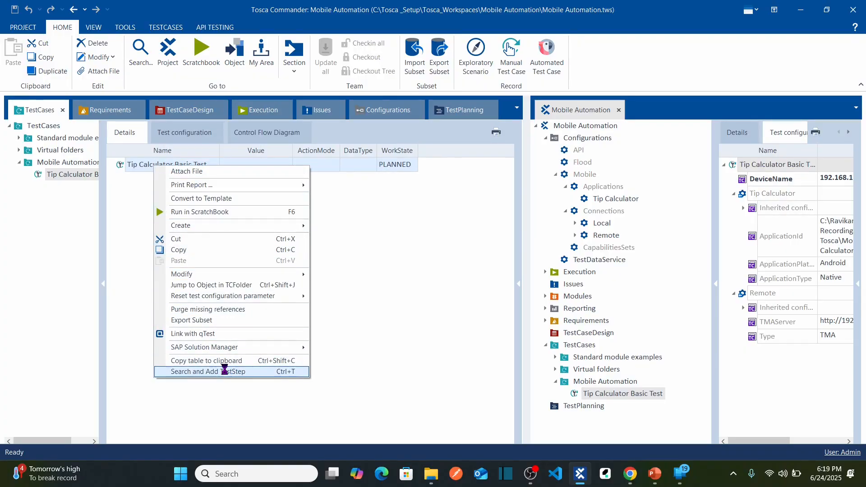
pyautogui.write('op')
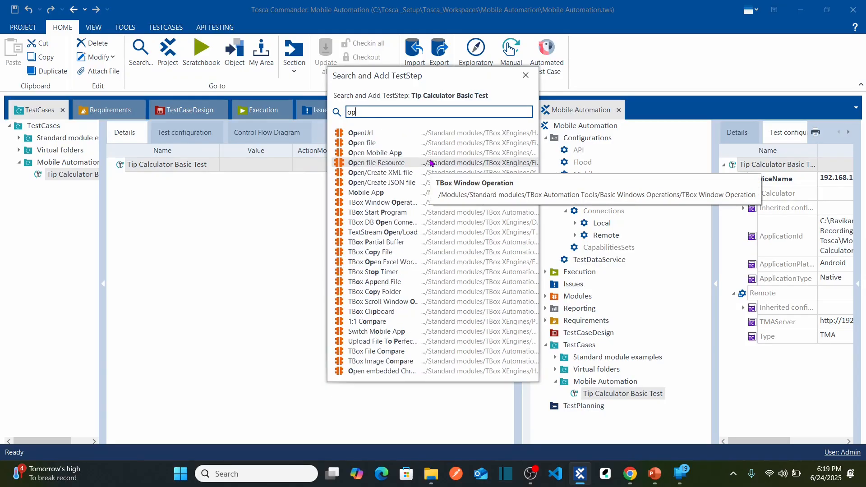
pyautogui.write('en m')
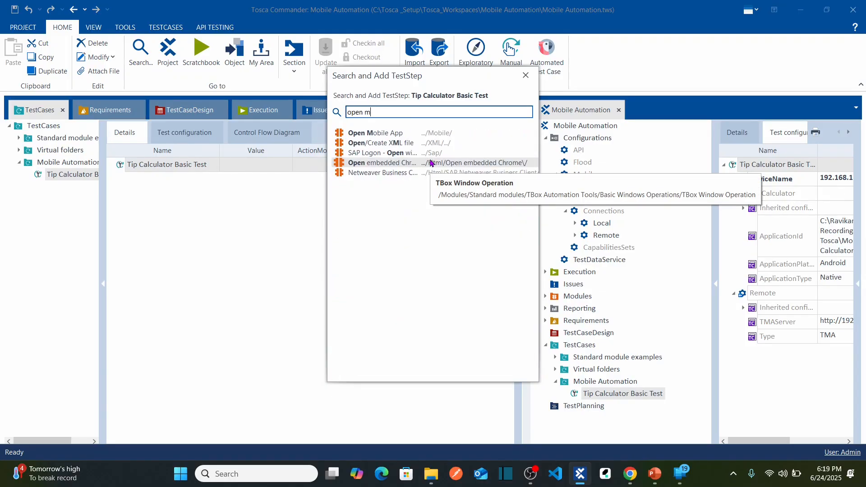
pyautogui.click(400, 134)
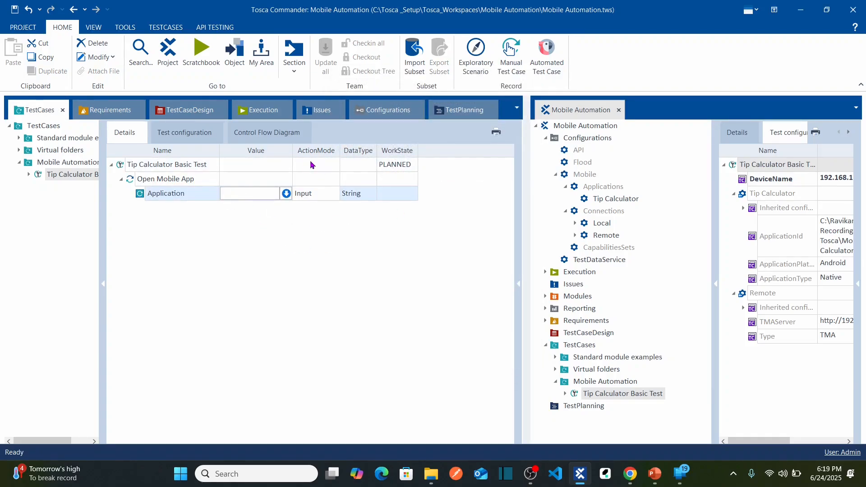
pyautogui.moveTo(292, 150); pyautogui.dragTo(389, 160)
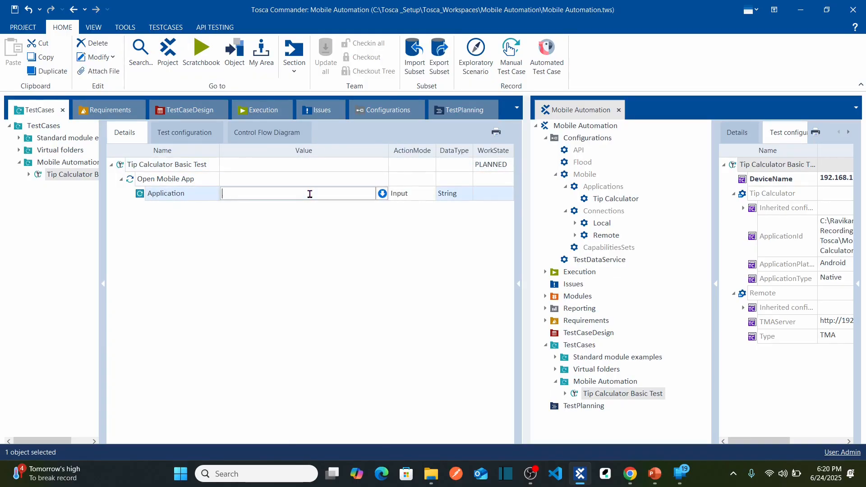
# Review the ApplicationId parameter in the test case's test configuration and return to the test case details.
pyautogui.click(195, 135)
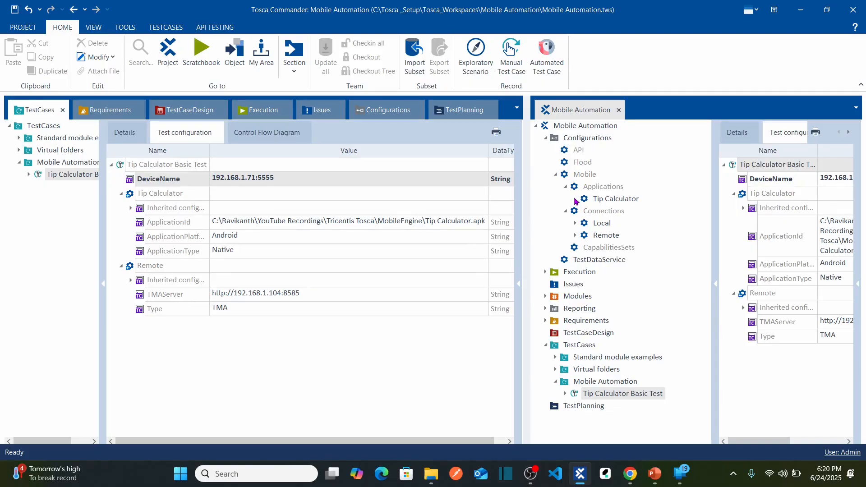
pyautogui.click(197, 225)
pyautogui.click(195, 222)
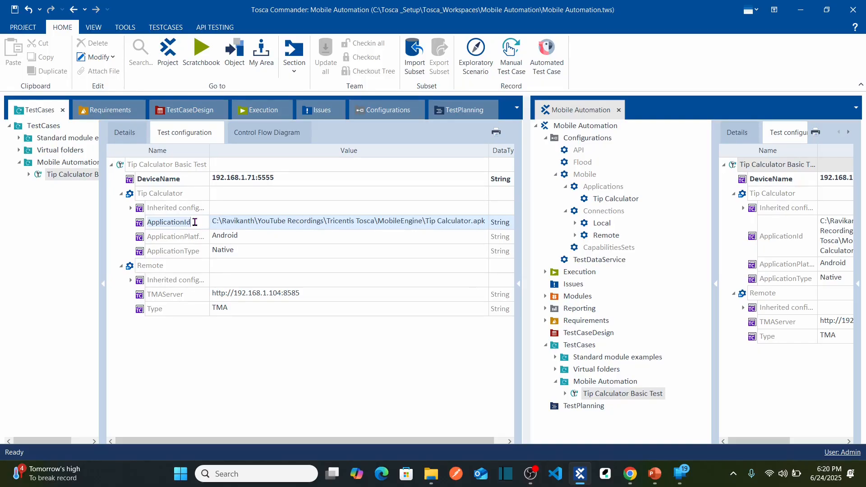
pyautogui.press('Home')
pyautogui.click(288, 225)
pyautogui.click(123, 132)
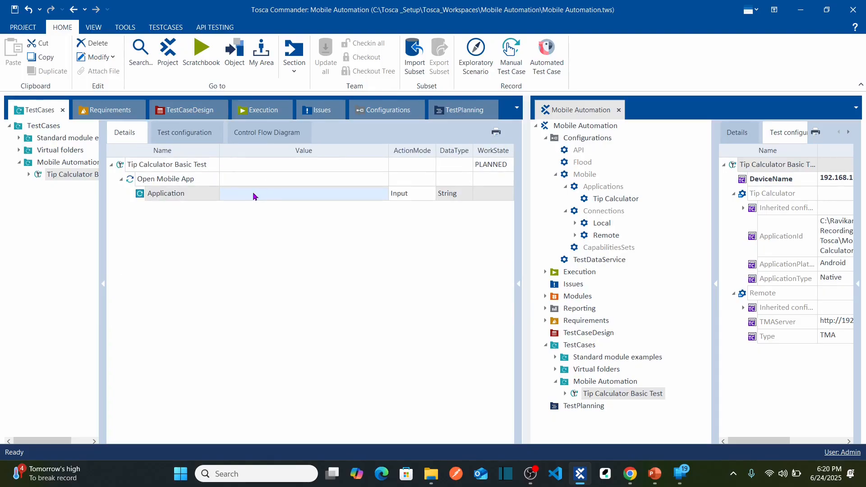
# Set the Application value of the Open Mobile App step to {CP[ApplicationId]} and check it against the test configuration.
pyautogui.click(253, 196)
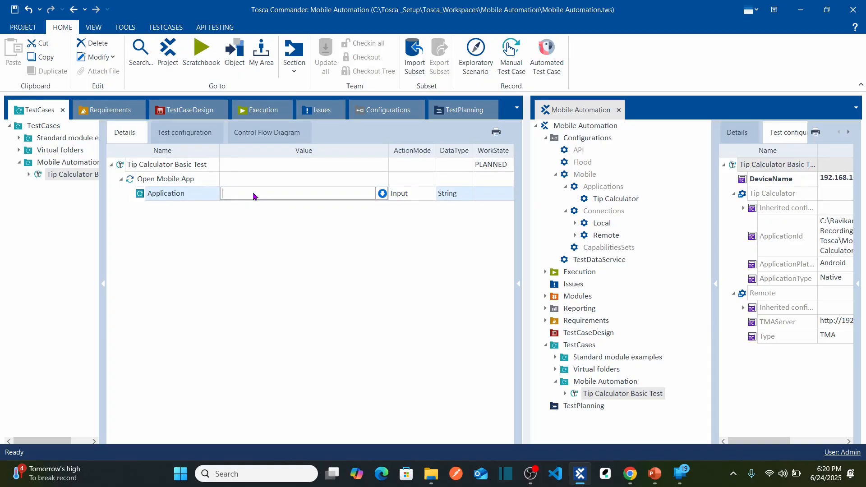
pyautogui.write('{CP')
pyautogui.press('BackSpace')
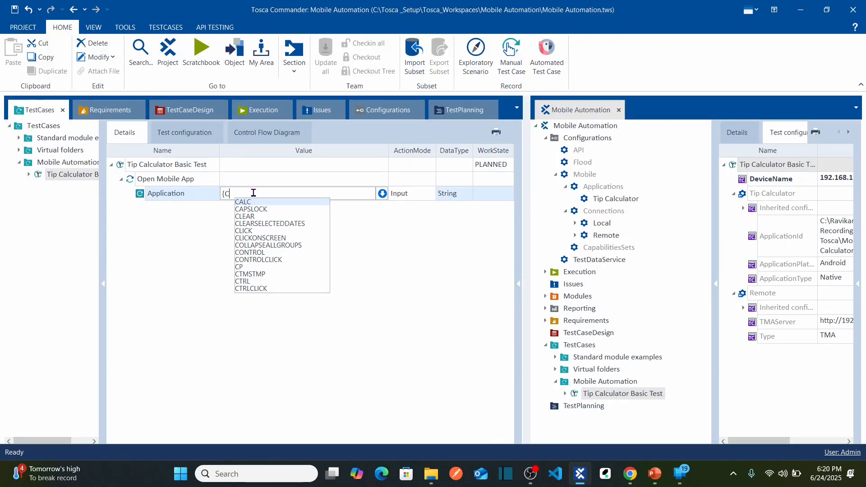
pyautogui.write('P[')
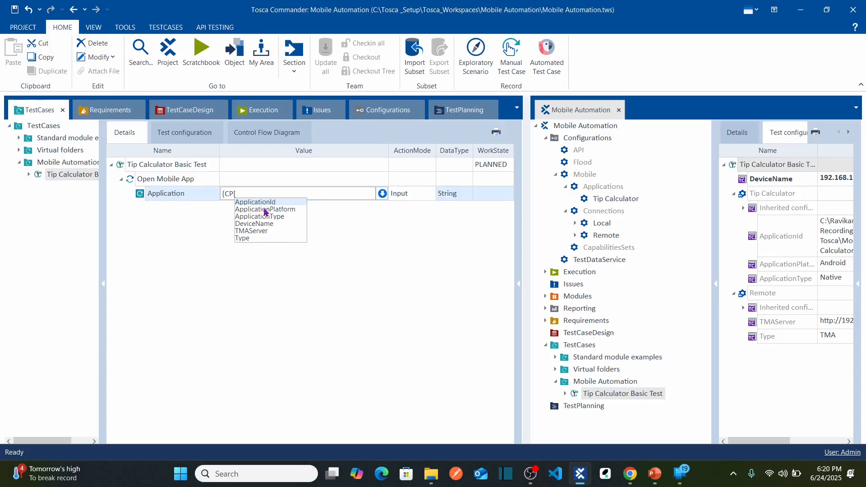
pyautogui.click(203, 143)
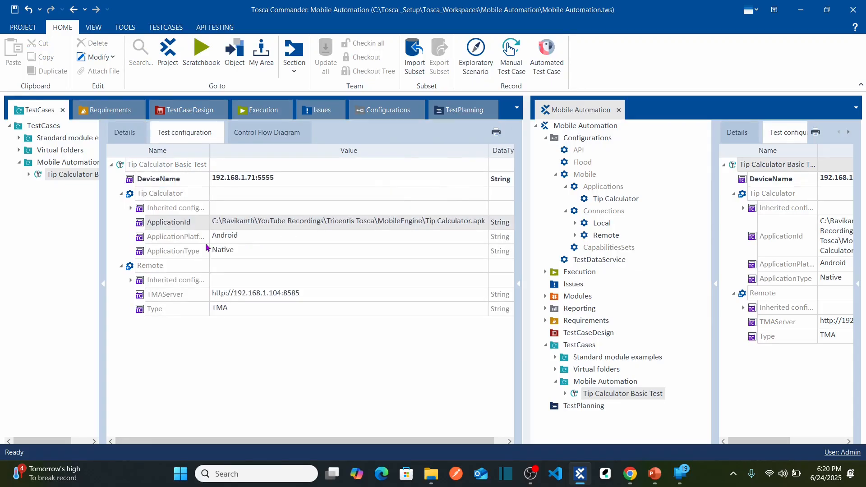
pyautogui.click(126, 131)
pyautogui.click(261, 196)
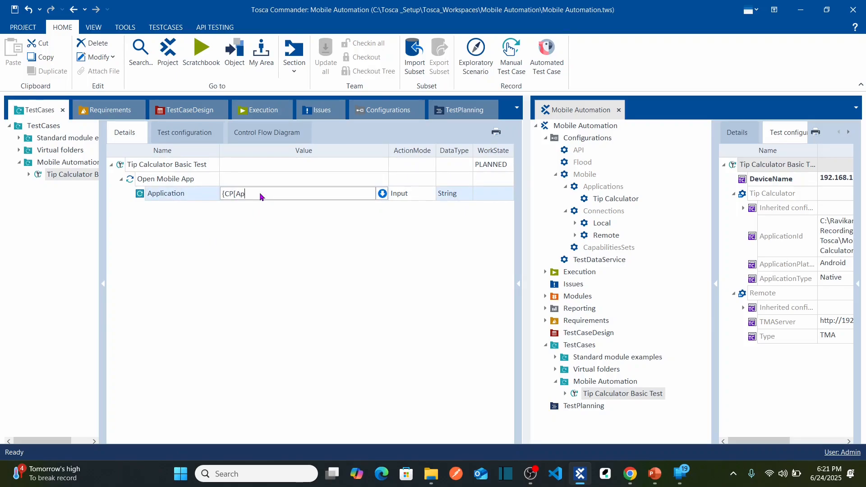
pyautogui.press('BackSpace')
pyautogui.press('BackSpace')
pyautogui.press('BackSpace')
pyautogui.write('[Ap')
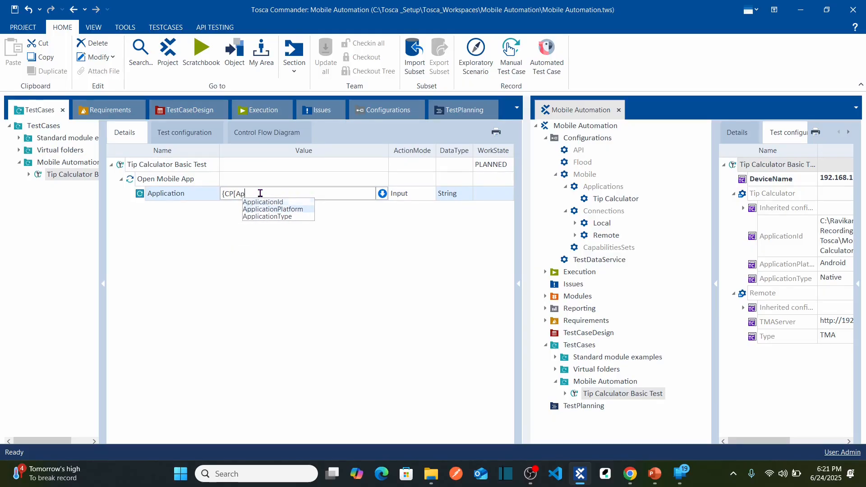
pyautogui.press('Up')
pyautogui.press('Return')
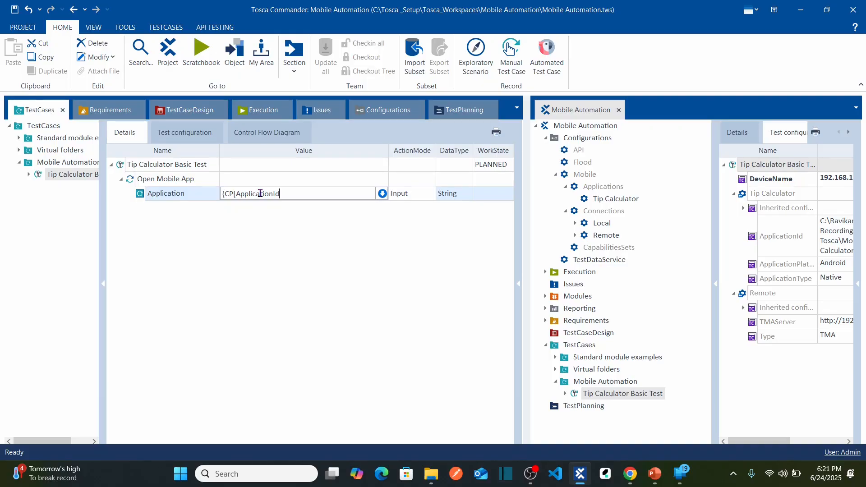
pyautogui.write(']}')
pyautogui.click(271, 250)
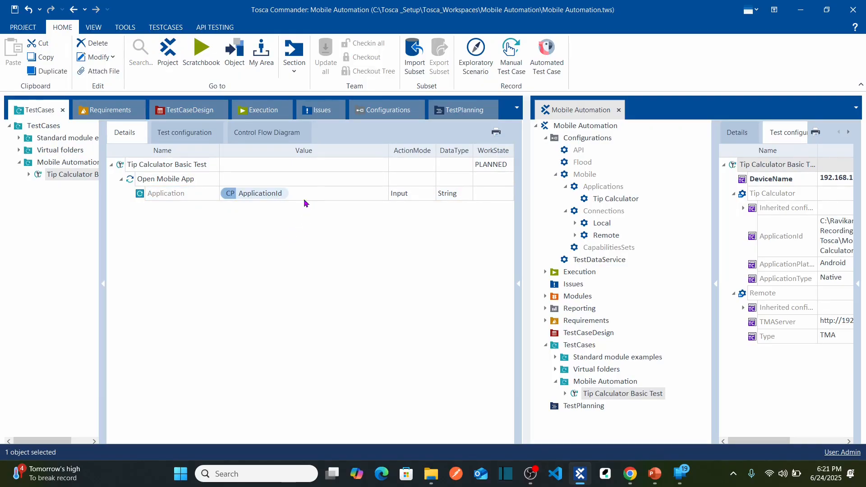
pyautogui.click(189, 137)
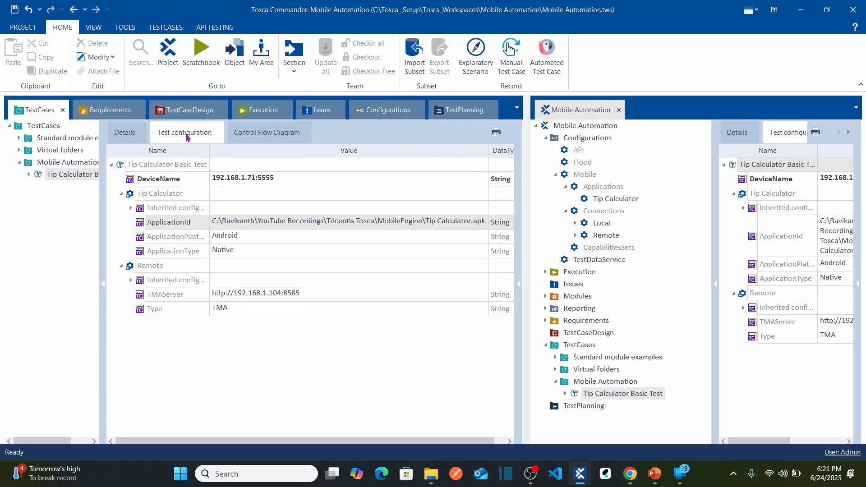
pyautogui.click(134, 137)
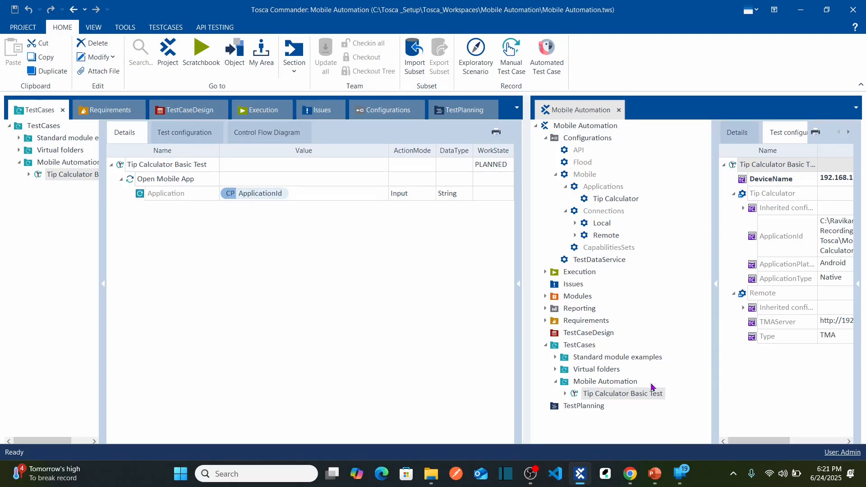
# Switch to the mirrored phone, open its tip calculator app, and enter a base amount of 2000.
pyautogui.click(680, 474)
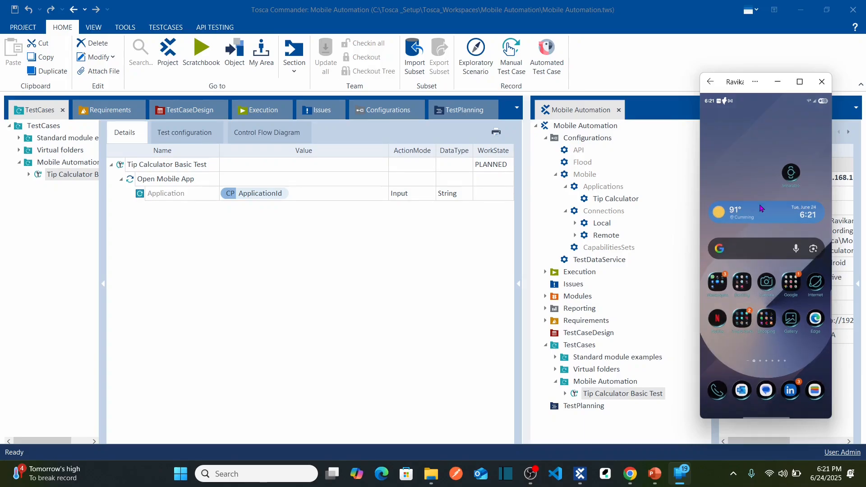
pyautogui.write('ti')
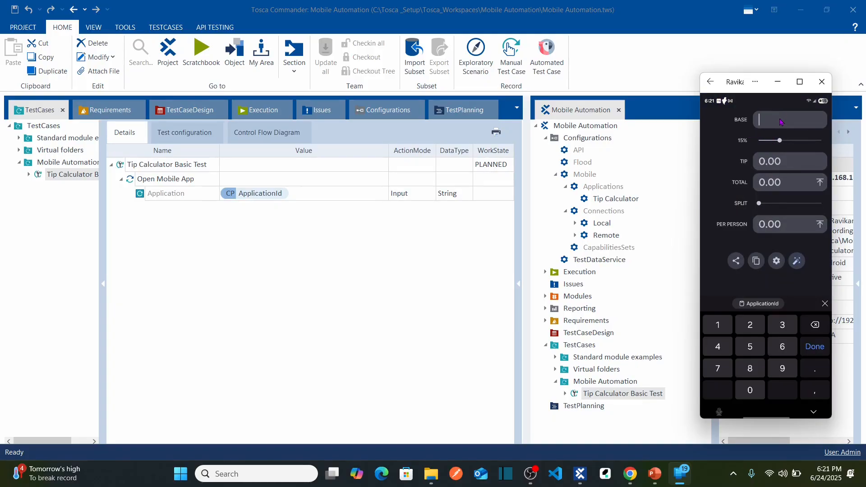
pyautogui.write('2000')
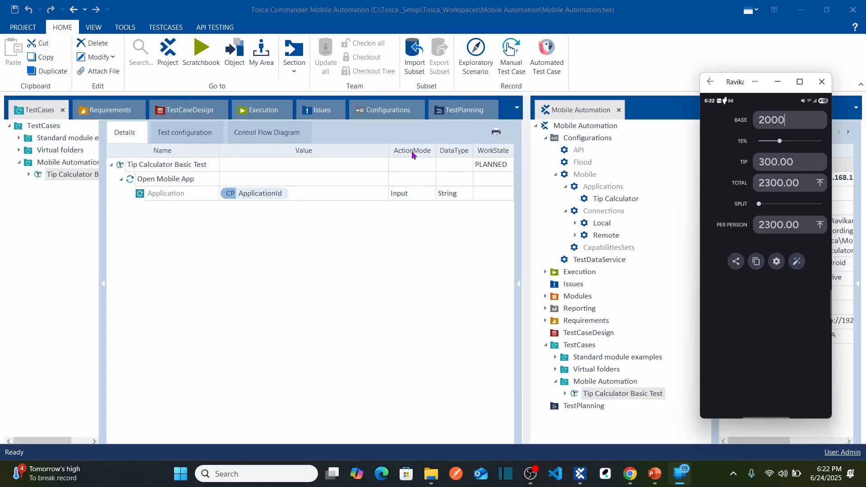
# Open the Modules section in Tosca Commander and dock it beside the test case in place of the Mobile Automation project view.
pyautogui.click(295, 67)
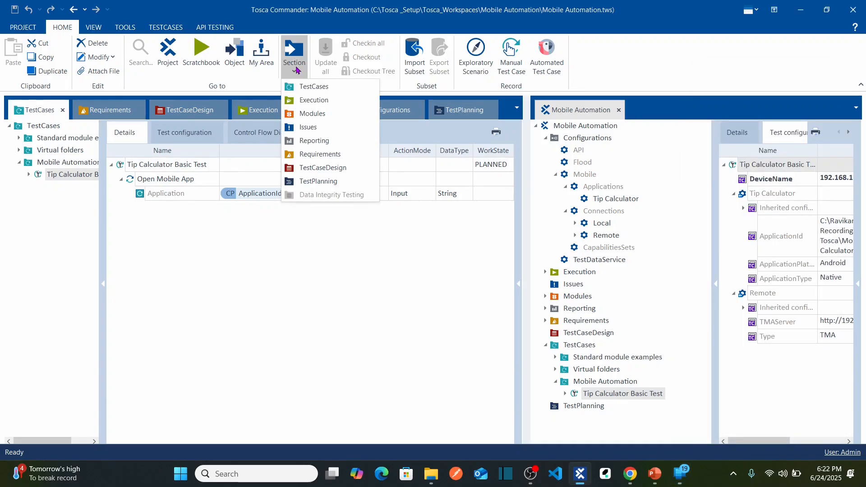
pyautogui.click(321, 114)
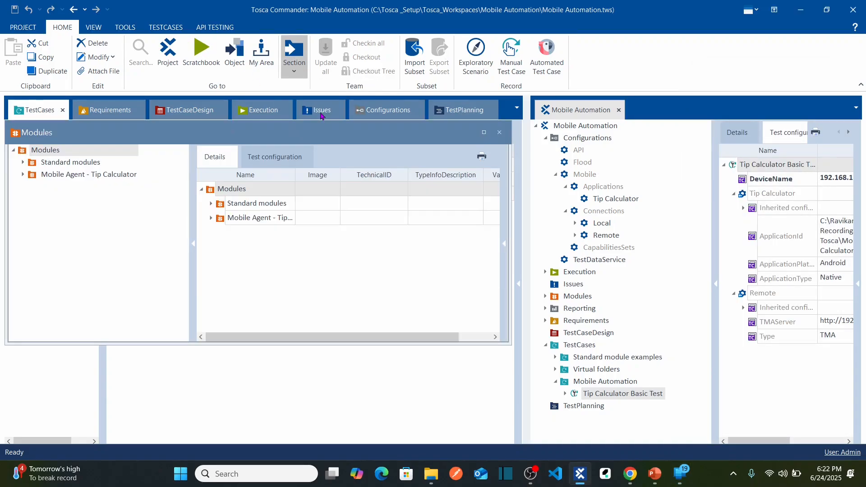
pyautogui.click(619, 110)
pyautogui.moveTo(166, 135); pyautogui.dragTo(456, 280)
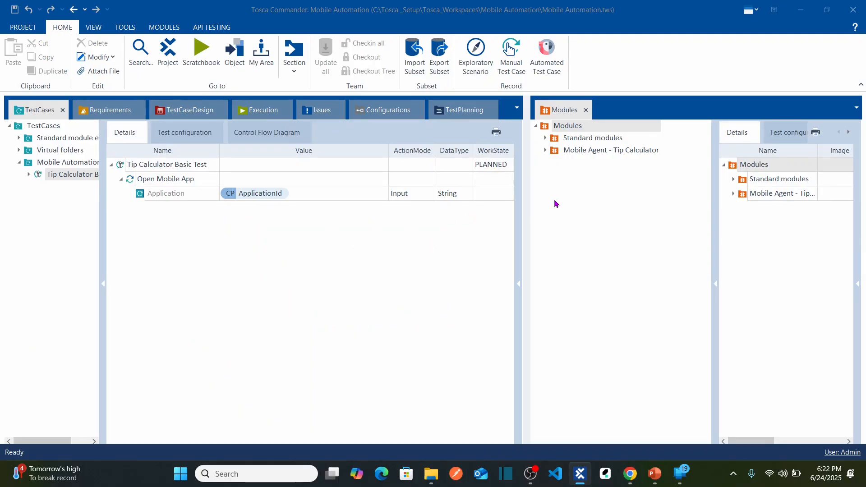
# Add the Mobile App module from Mobile Agent - Tip Calculator to Tip Calculator Basic Test and expand the new test step.
pyautogui.click(545, 152)
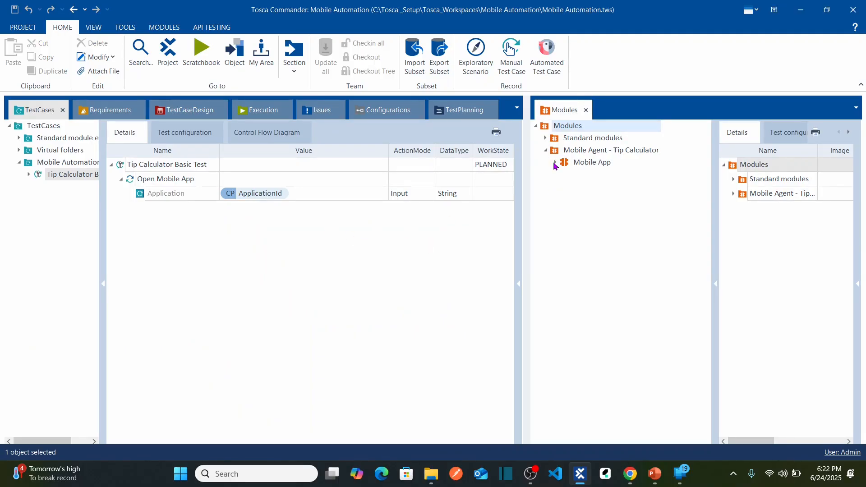
pyautogui.click(556, 164)
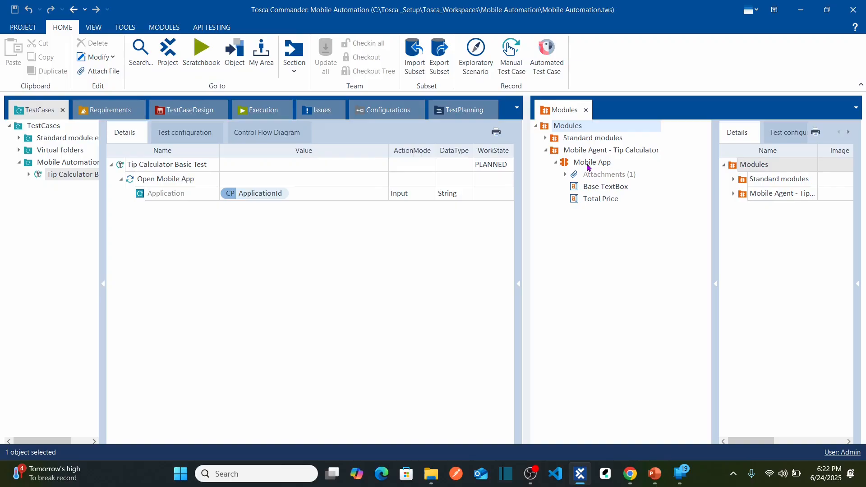
pyautogui.moveTo(564, 166); pyautogui.dragTo(193, 166)
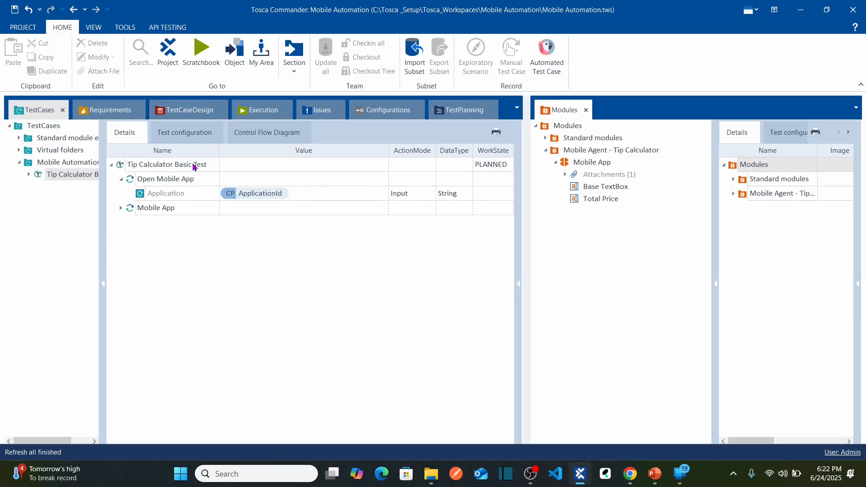
pyautogui.click(120, 208)
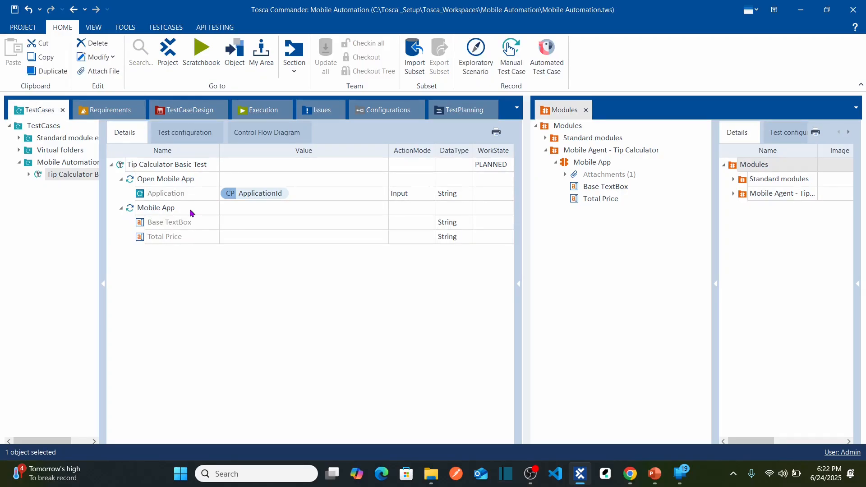
# Rename the Mobile App test step as "Validate the Total Price".
pyautogui.click(189, 212)
pyautogui.press('Home')
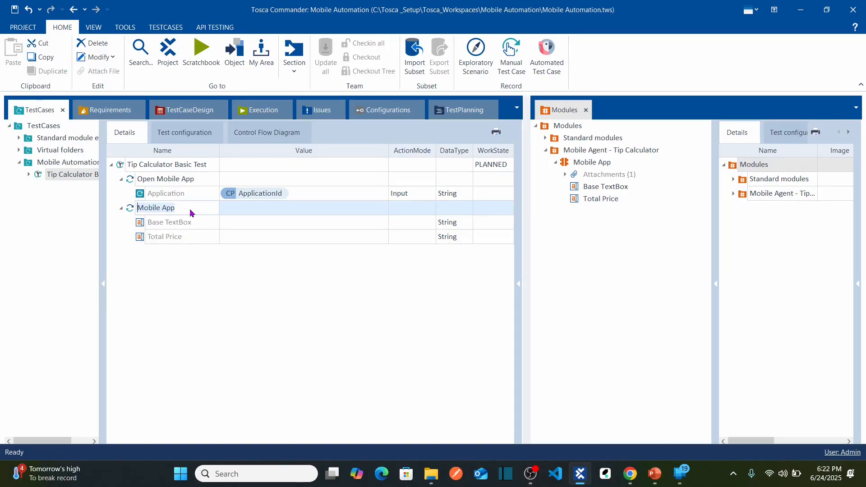
pyautogui.write('Validate the Tota')
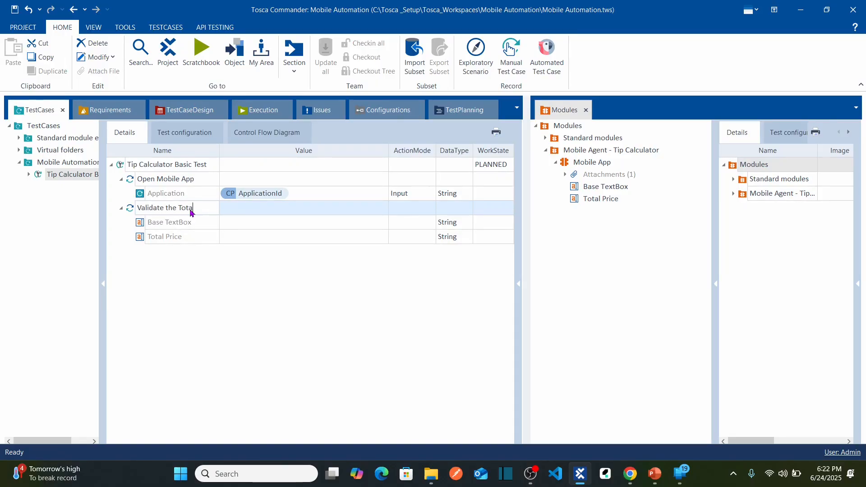
pyautogui.write('l Procie')
pyautogui.press('BackSpace')
pyautogui.press('BackSpace')
pyautogui.write('ice')
pyautogui.press('Return')
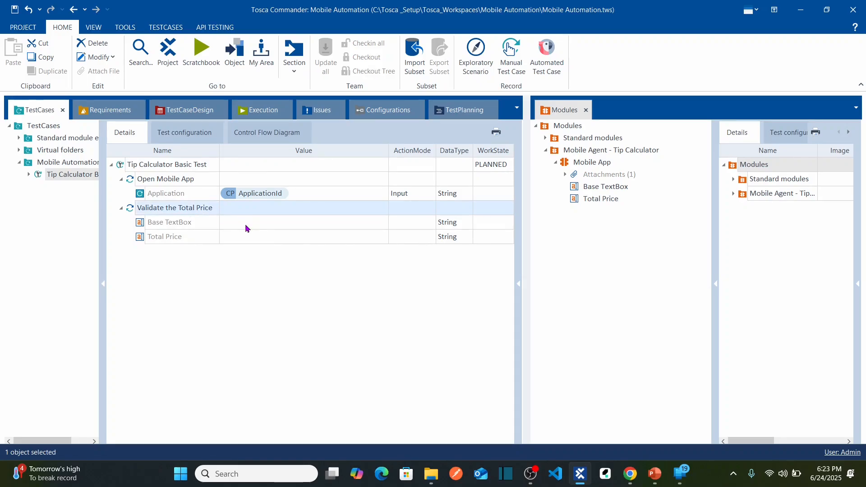
# Set the Base TextBox value to 2000 with action mode Input, matching the base amount on the mirrored phone.
pyautogui.click(246, 228)
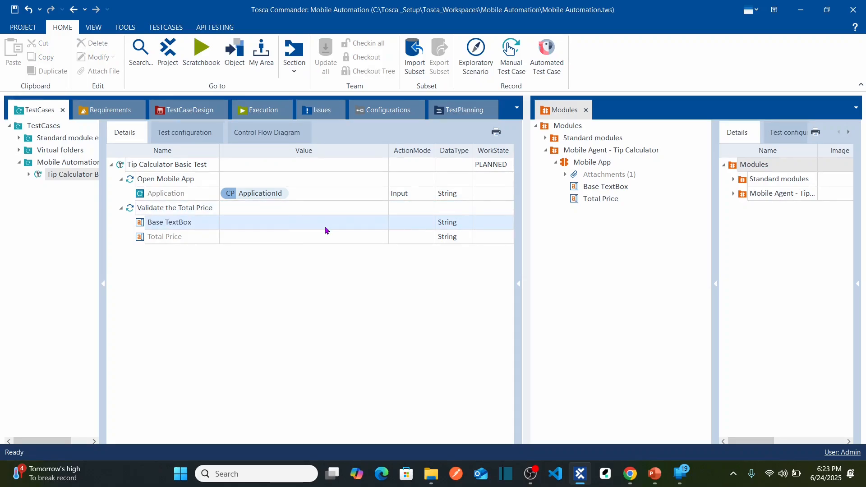
pyautogui.hotkey('alt', 'Tab')
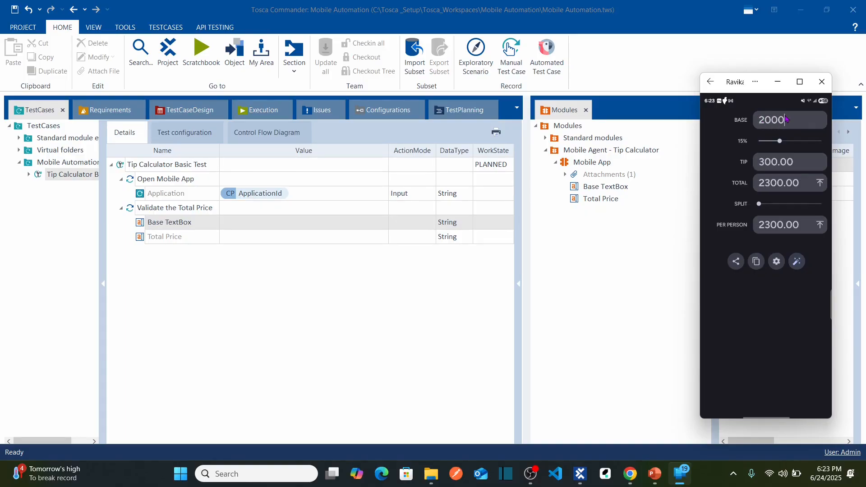
pyautogui.click(269, 220)
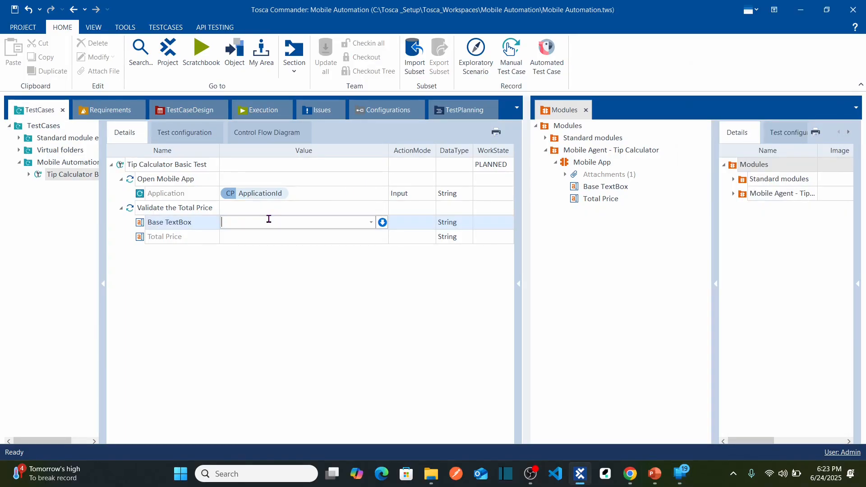
pyautogui.write('2000')
pyautogui.press('Tab')
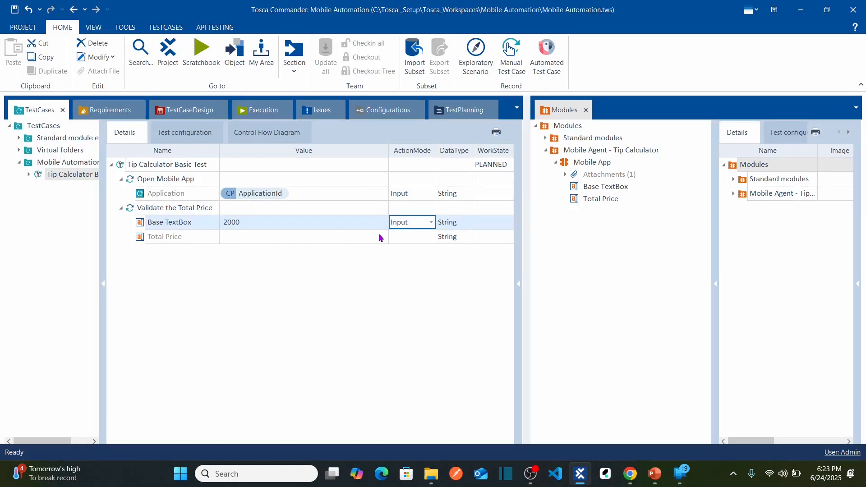
pyautogui.click(430, 223)
pyautogui.click(472, 272)
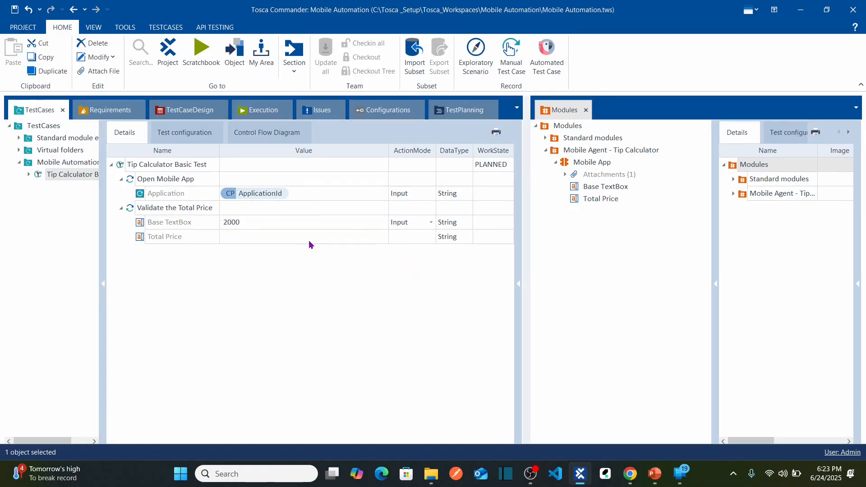
# Set the Total Price value to 2300 with action mode Verify, checking the mirrored phone's total, and save the workspace.
pyautogui.click(294, 238)
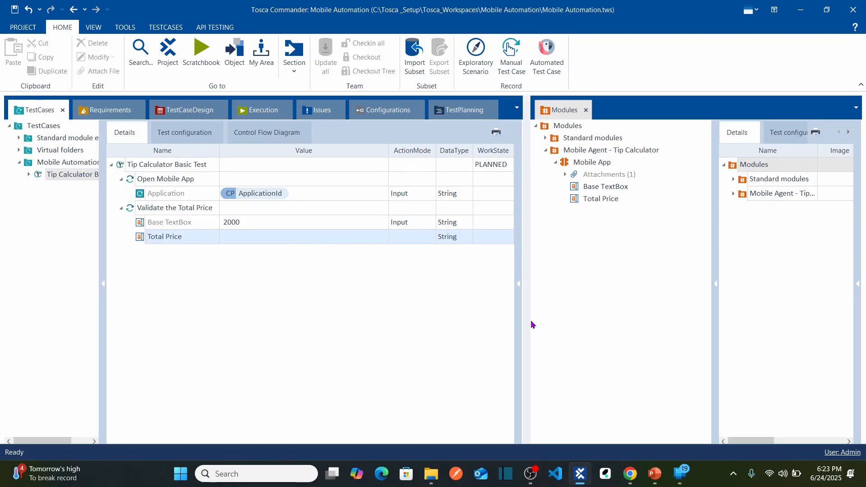
pyautogui.click(680, 473)
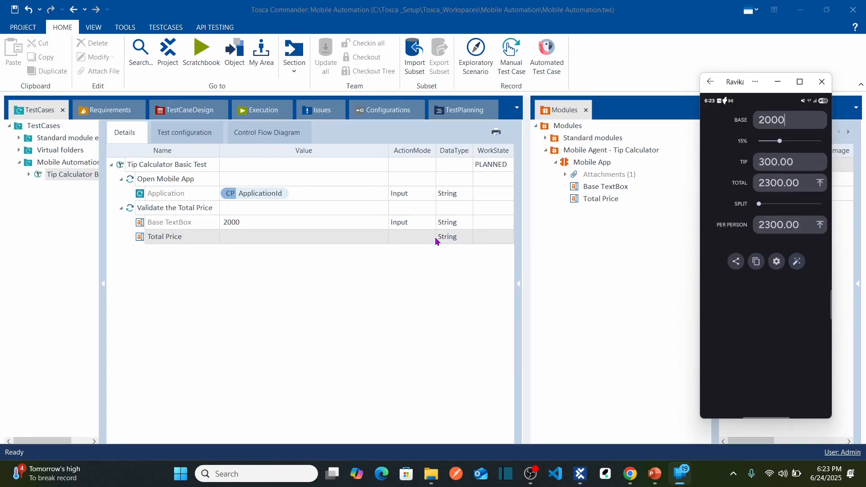
pyautogui.click(300, 241)
pyautogui.write('2')
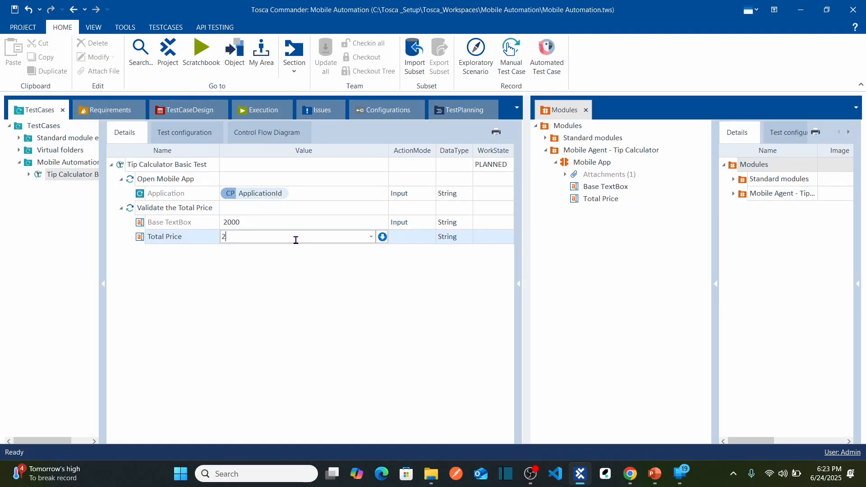
pyautogui.write('300')
pyautogui.press('Return')
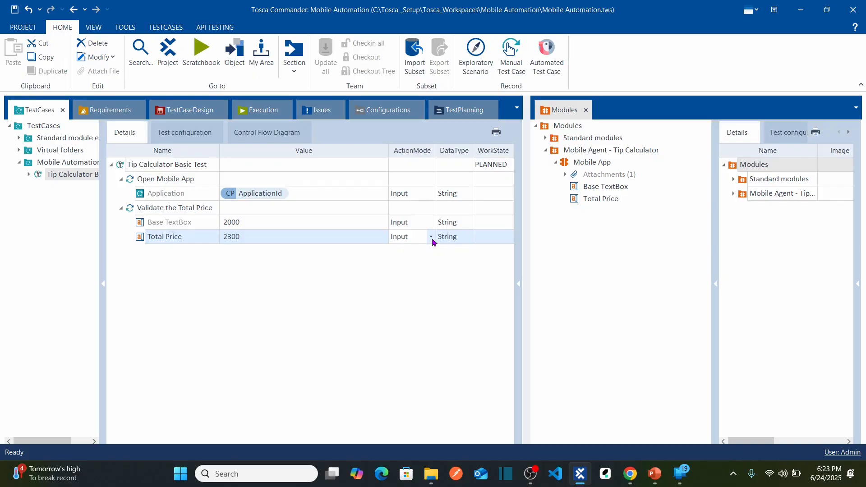
pyautogui.click(431, 238)
pyautogui.click(410, 263)
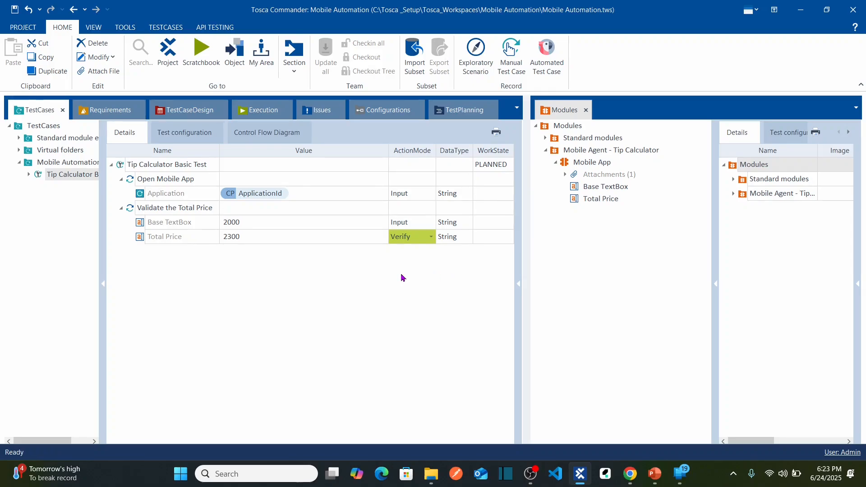
pyautogui.click(17, 8)
# Widen the test case pane and return the mirrored phone to its home screen, keeping its window clear of the test step table.
pyautogui.moveTo(528, 274); pyautogui.dragTo(674, 253)
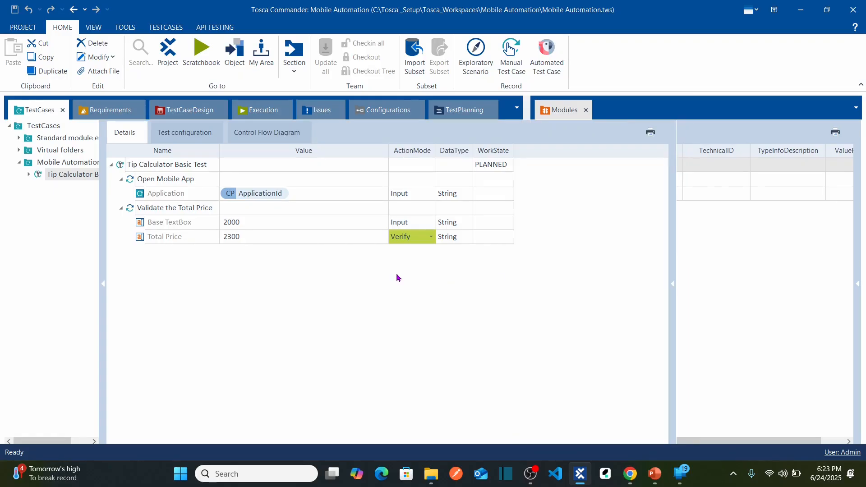
pyautogui.click(683, 482)
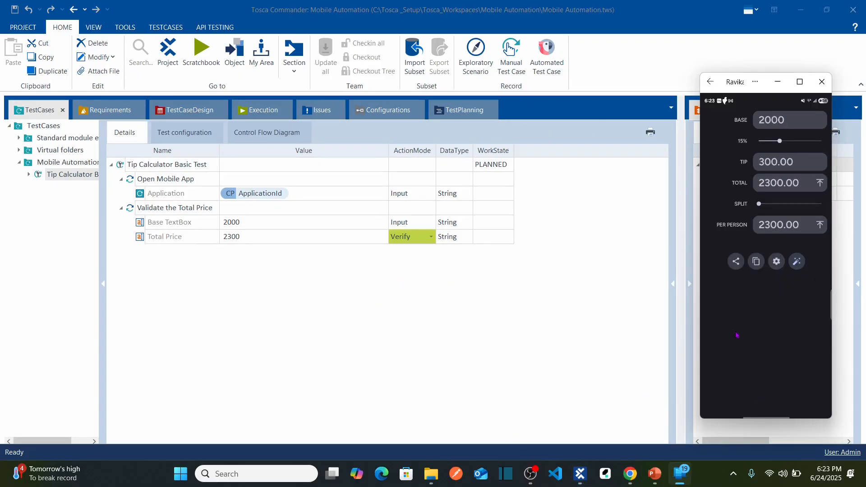
pyautogui.click(710, 82)
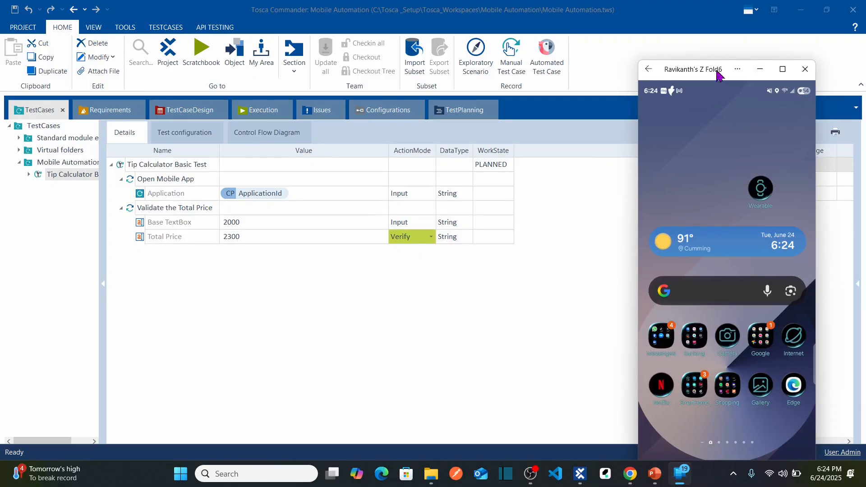
pyautogui.moveTo(710, 72); pyautogui.dragTo(744, 37)
pyautogui.moveTo(743, 18); pyautogui.dragTo(745, 17)
pyautogui.click(532, 276)
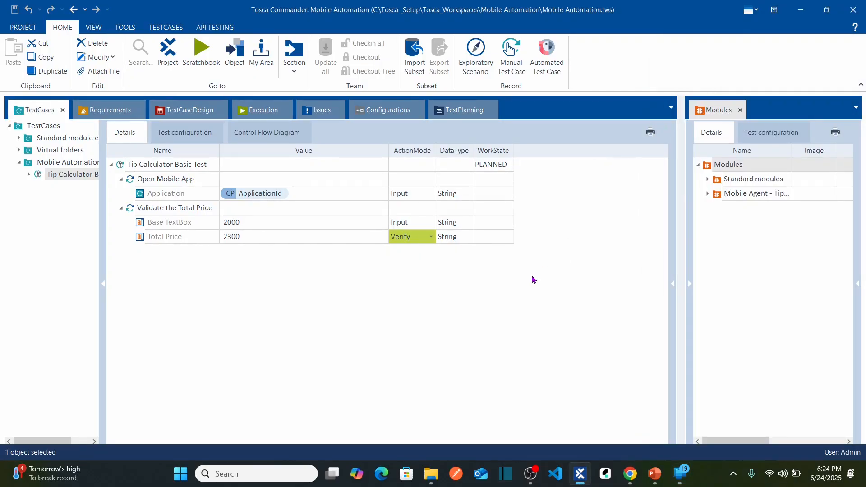
pyautogui.hotkey('alt', 'Tab')
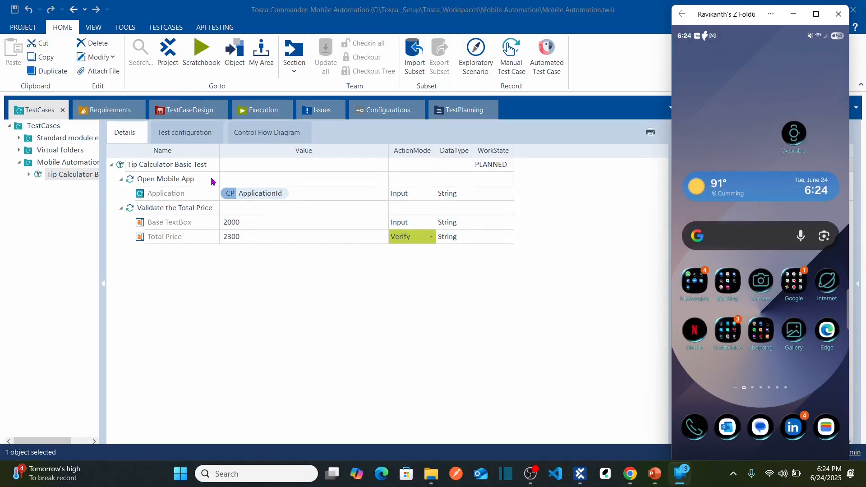
# Run Tip Calculator Basic Test in ScratchBook and bring the mirrored phone into view during execution.
pyautogui.click(123, 168)
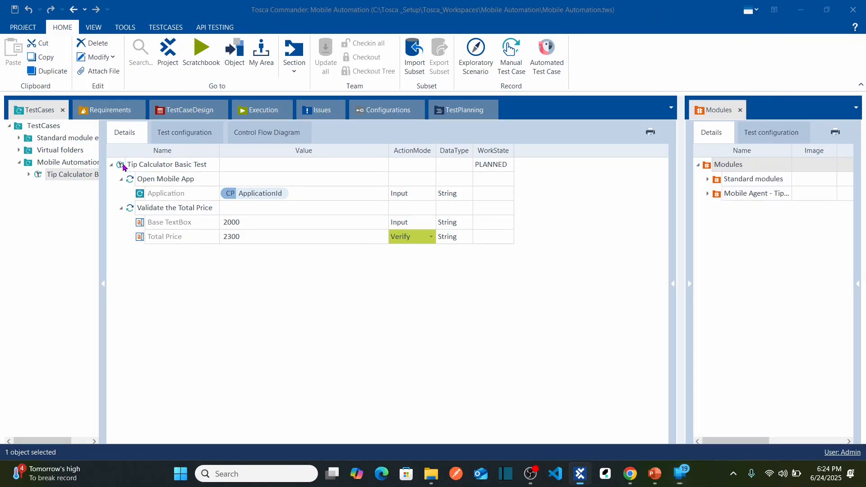
pyautogui.rightClick(123, 167)
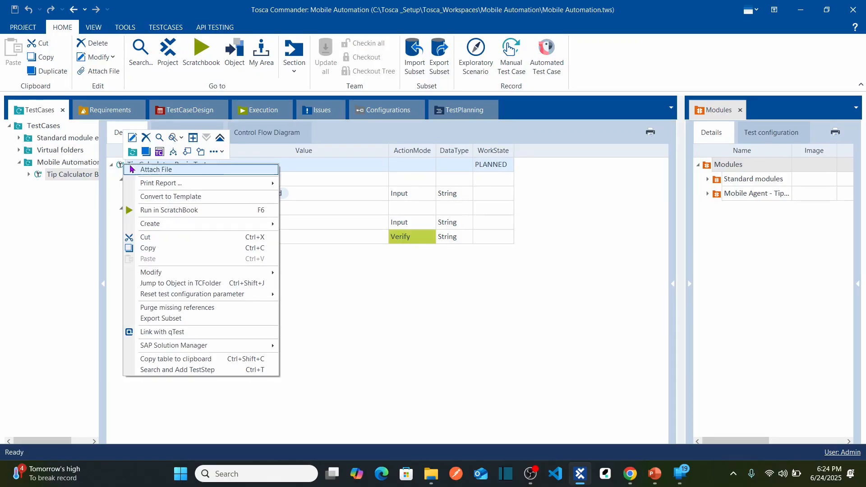
pyautogui.click(204, 211)
pyautogui.hotkey('alt', 'Tab')
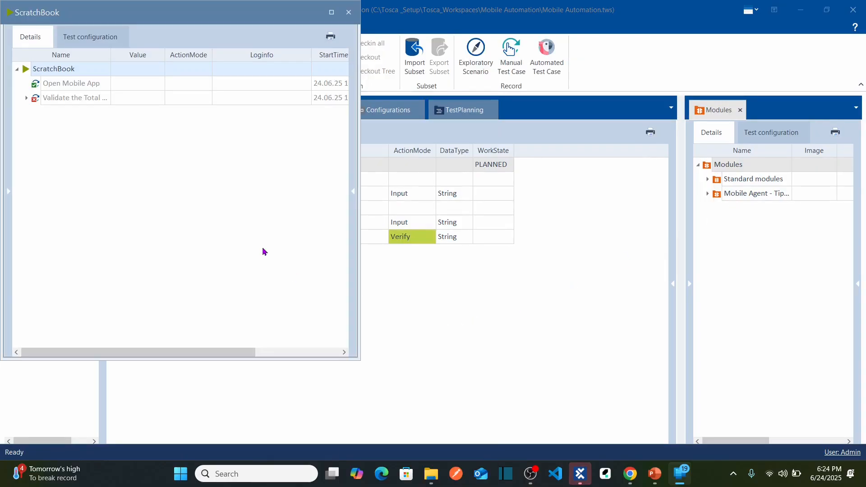
# Examine the Total Price log details under Validate the Total Price in the ScratchBook results and close them.
pyautogui.click(27, 97)
pyautogui.click(299, 133)
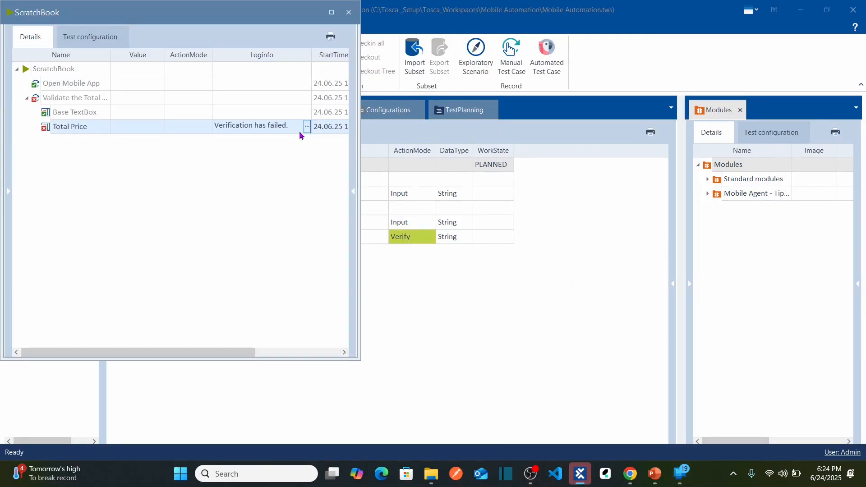
pyautogui.click(308, 130)
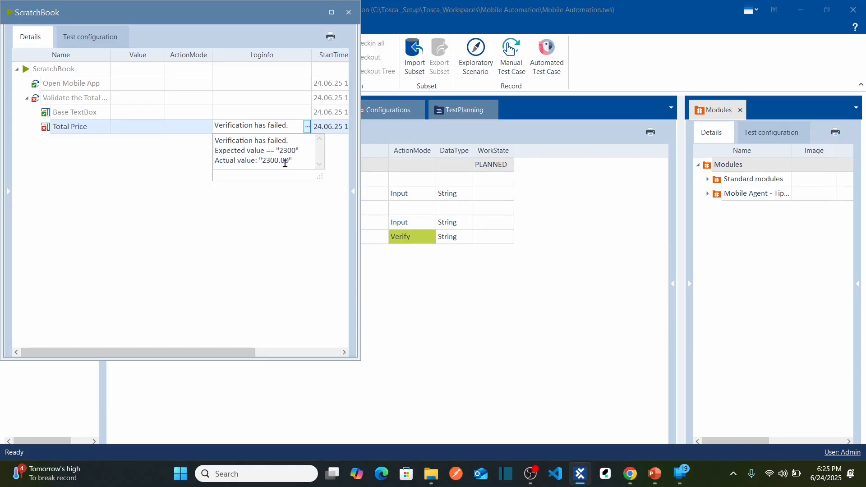
pyautogui.click(348, 12)
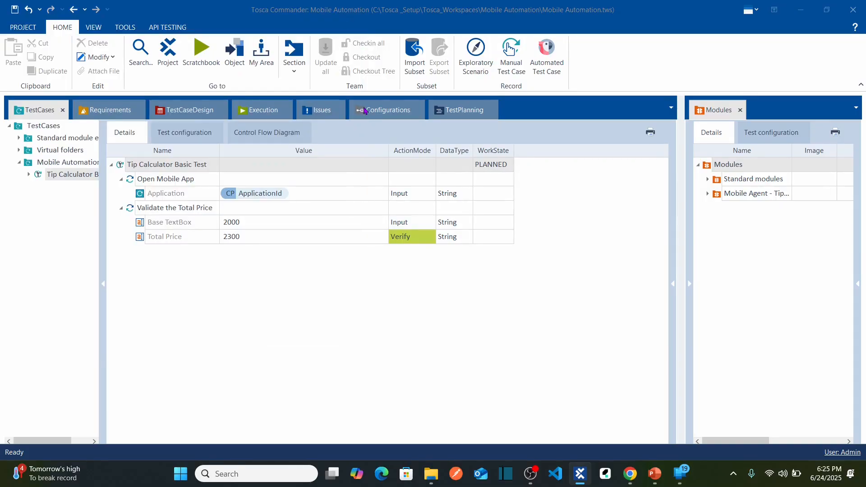
# Set the expected Total Price value to 2300.00 and save the workspace.
pyautogui.click(267, 237)
pyautogui.write('2300')
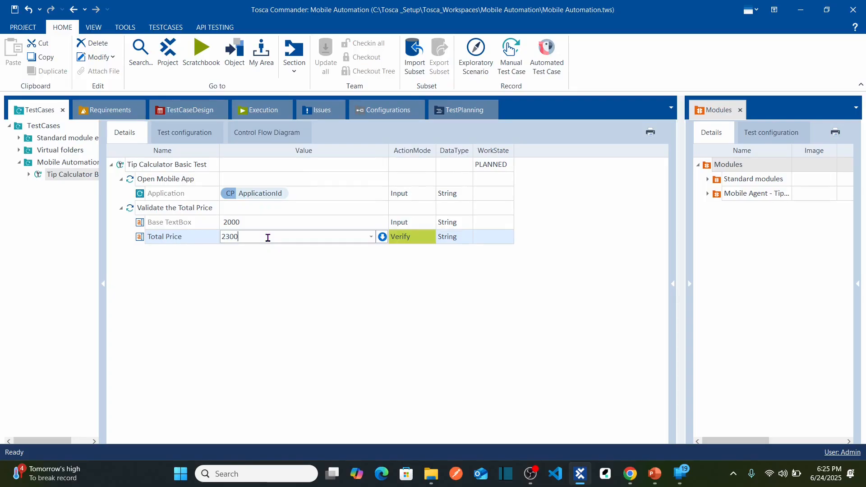
pyautogui.write('.0')
pyautogui.click(262, 295)
pyautogui.click(14, 9)
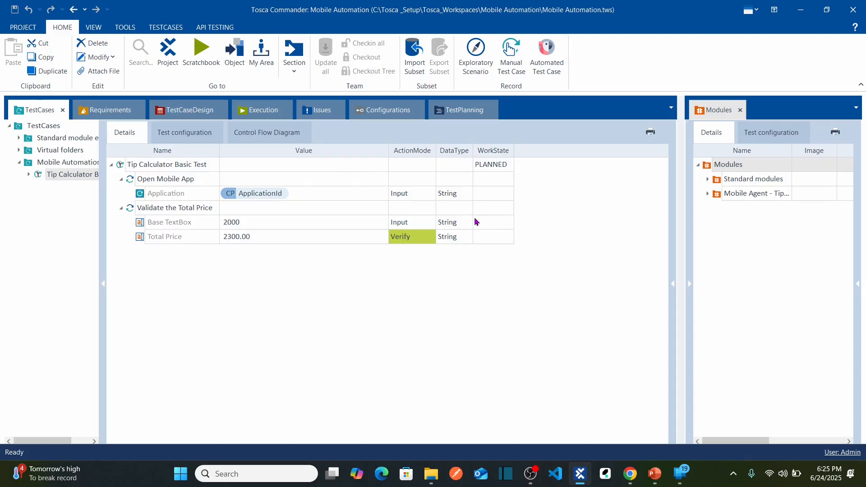
# Rerun Tip Calculator Basic Test in ScratchBook, examine the Total Price verification details and close the results.
pyautogui.rightClick(166, 167)
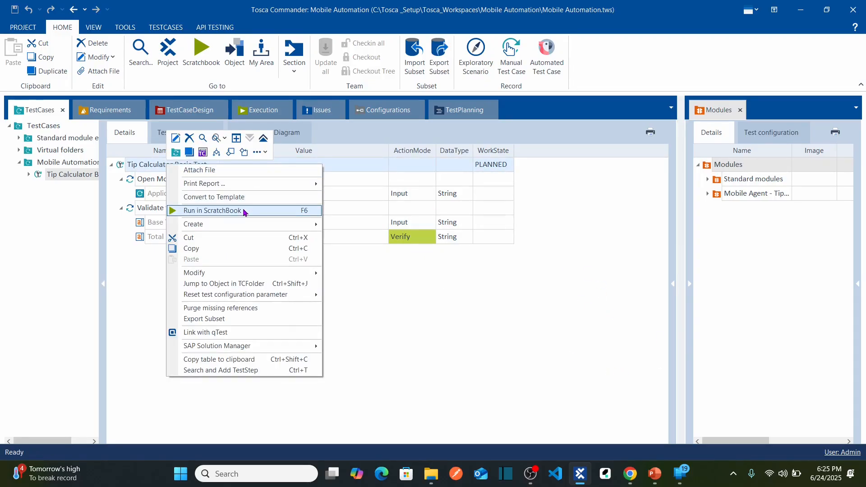
pyautogui.click(244, 211)
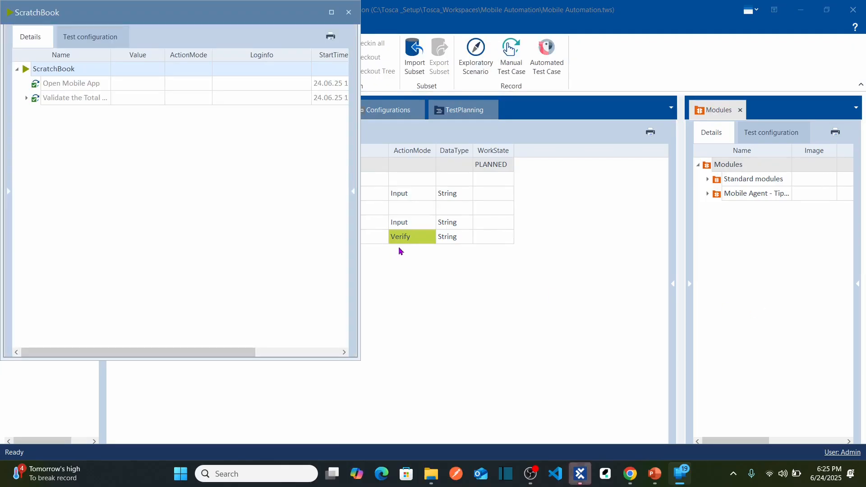
pyautogui.click(26, 97)
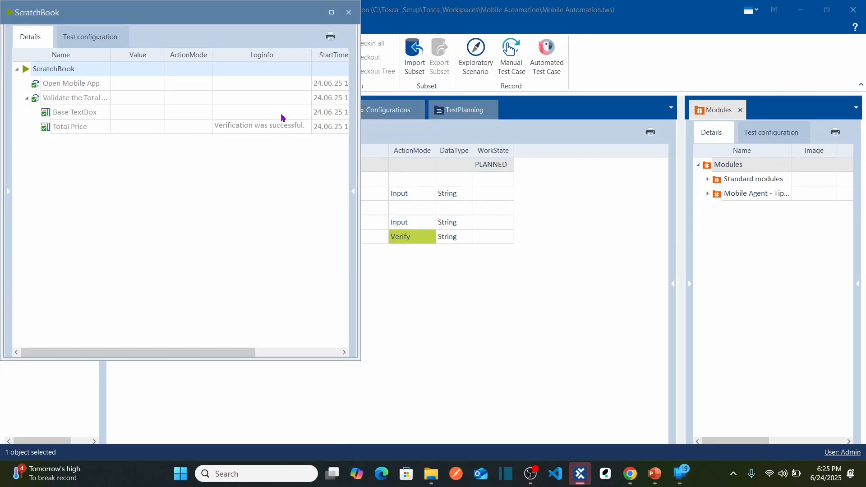
pyautogui.click(300, 127)
pyautogui.click(307, 127)
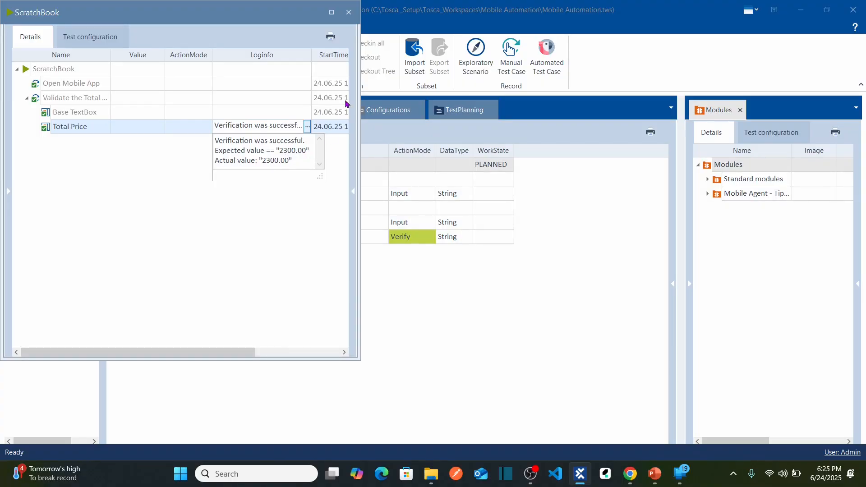
pyautogui.click(349, 12)
pyautogui.click(349, 12)
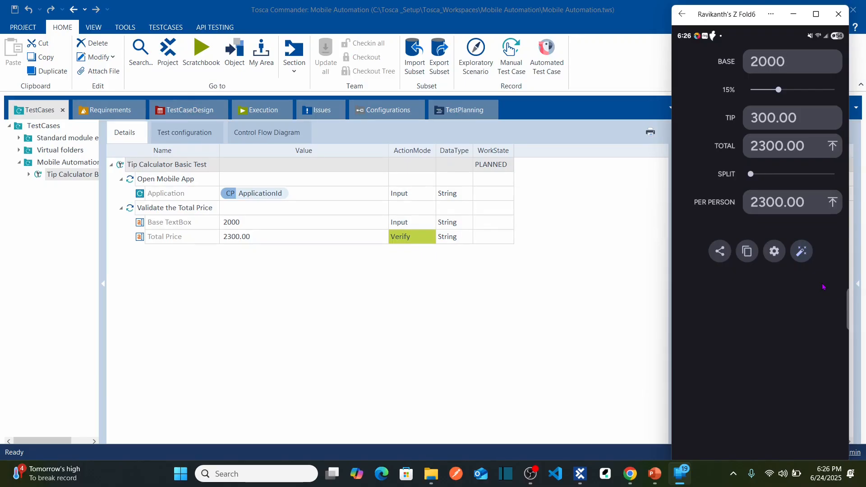
# Switch to Tricentis Mobile Agent in the browser and highlight the connected Samsung device's UDID in Device Management.
pyautogui.click(629, 474)
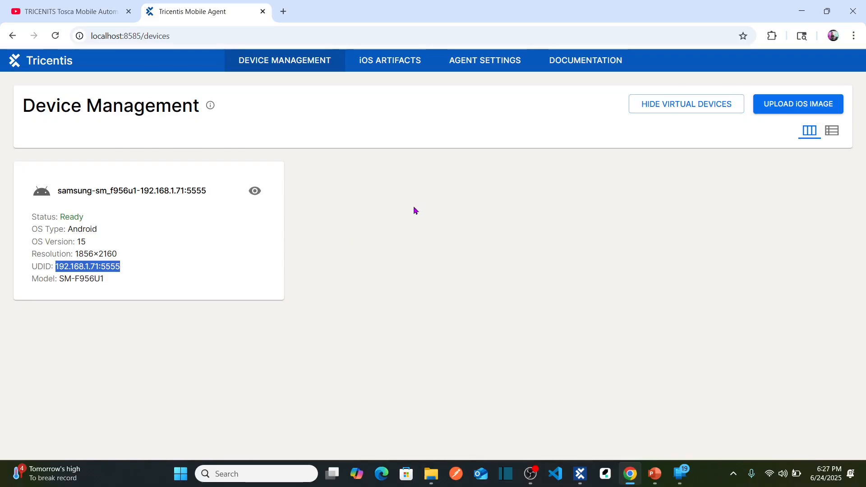
pyautogui.moveTo(580, 474)
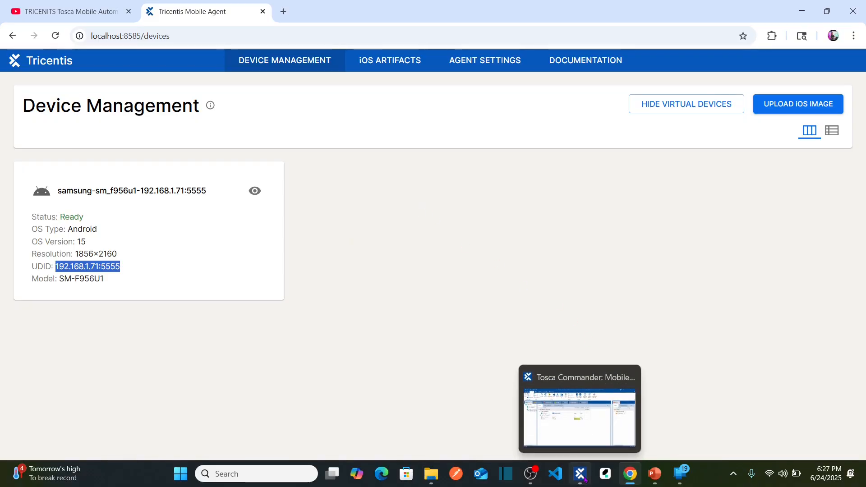
pyautogui.click(390, 246)
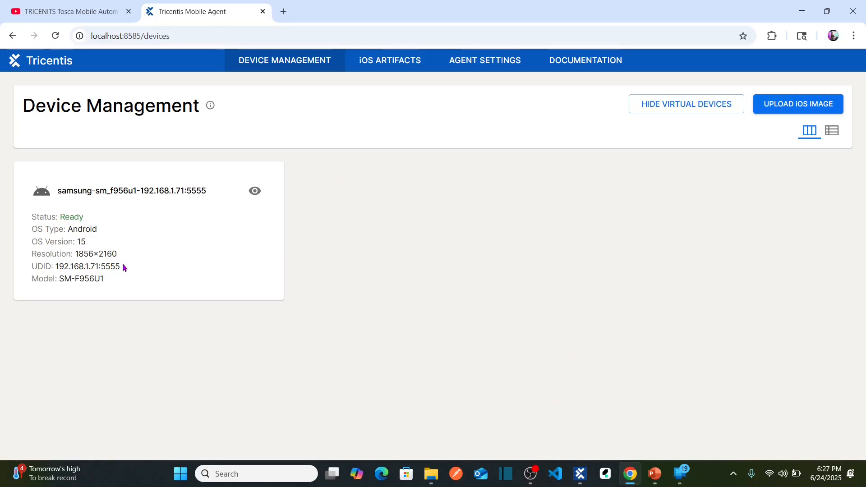
pyautogui.moveTo(124, 267); pyautogui.dragTo(33, 266)
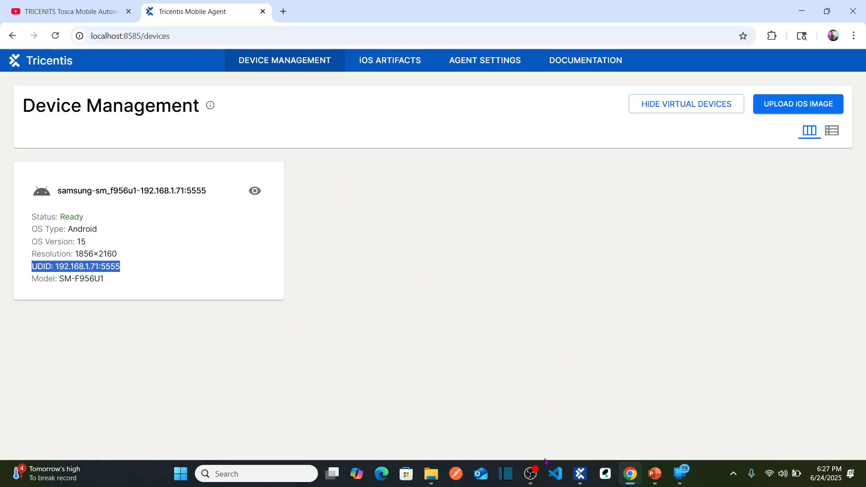
pyautogui.moveTo(535, 478)
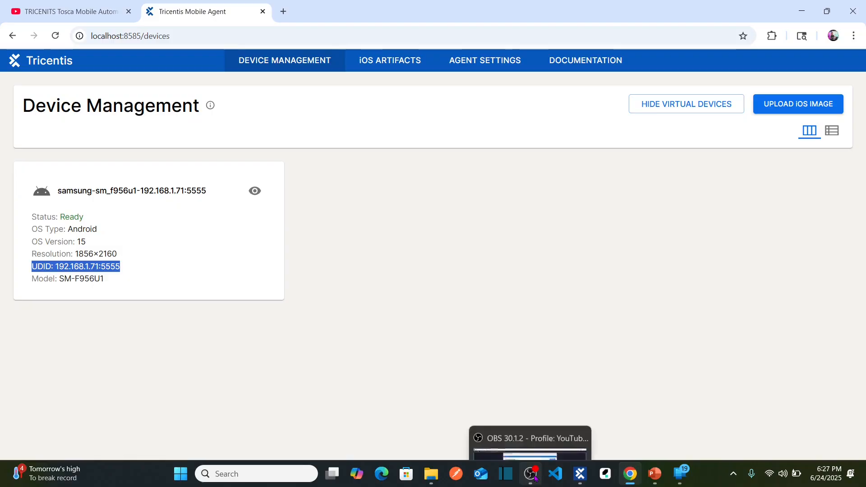
# Return to Tosca Commander and examine the DeviceName parameter in the test case's test configuration.
pyautogui.click(578, 479)
pyautogui.click(196, 140)
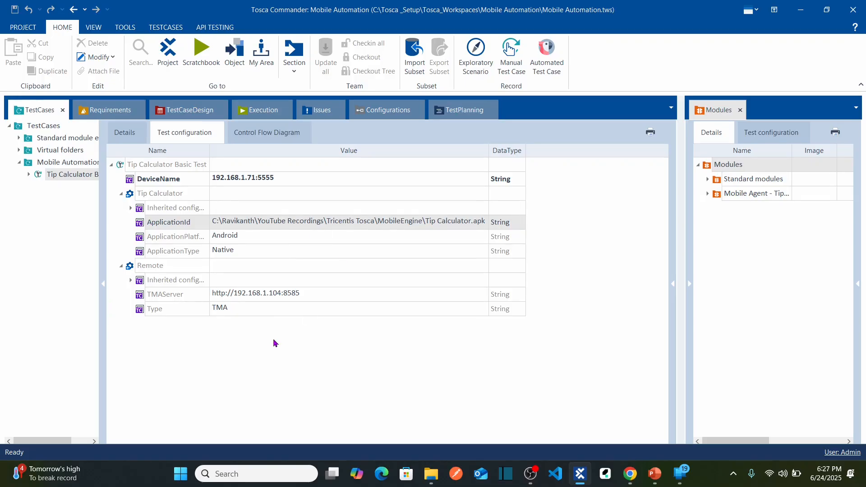
pyautogui.click(163, 185)
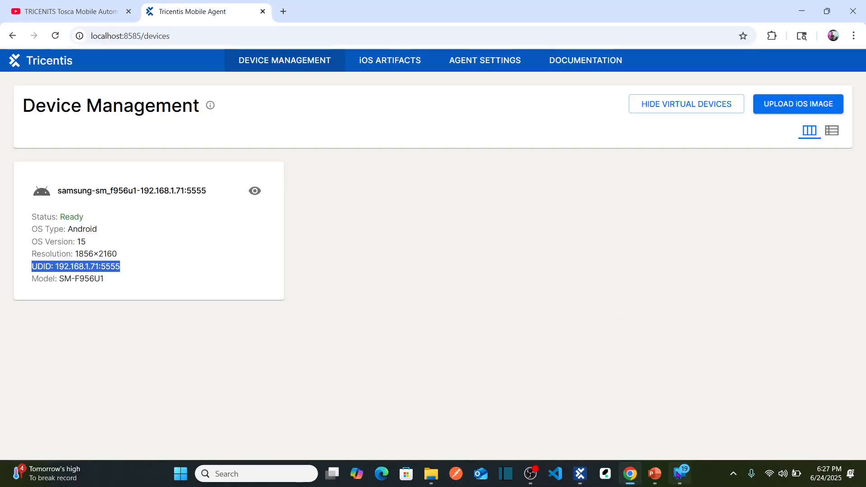
# Start the first listed medium phone API 35 emulator from Android Studio's Virtual Device Manager and check it in Tricentis Mobile Agent's Device Management.
pyautogui.hotkey('alt', 'Tab')
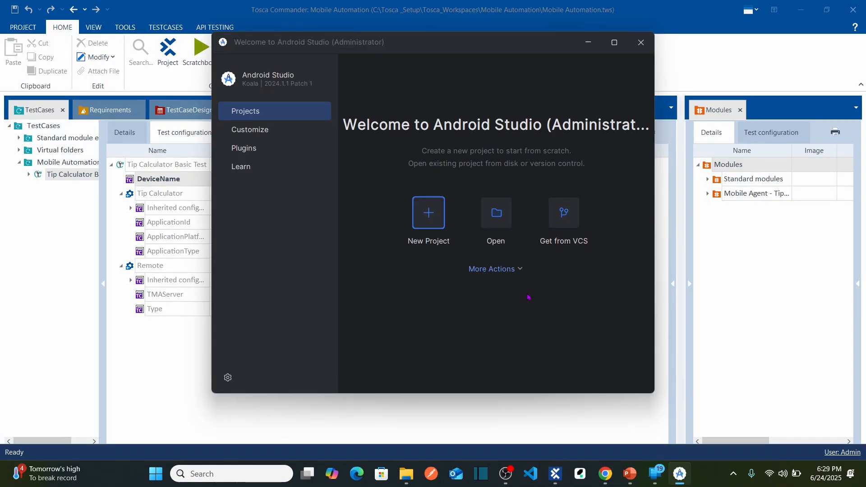
pyautogui.click(519, 270)
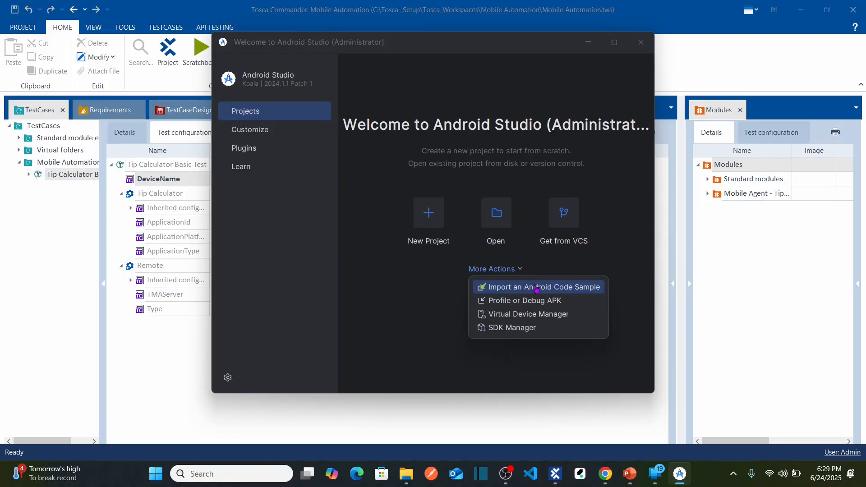
pyautogui.click(516, 315)
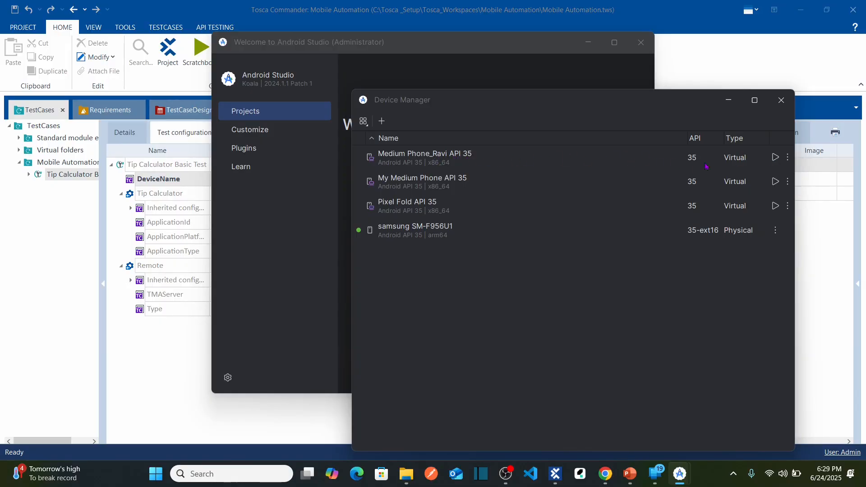
pyautogui.click(775, 162)
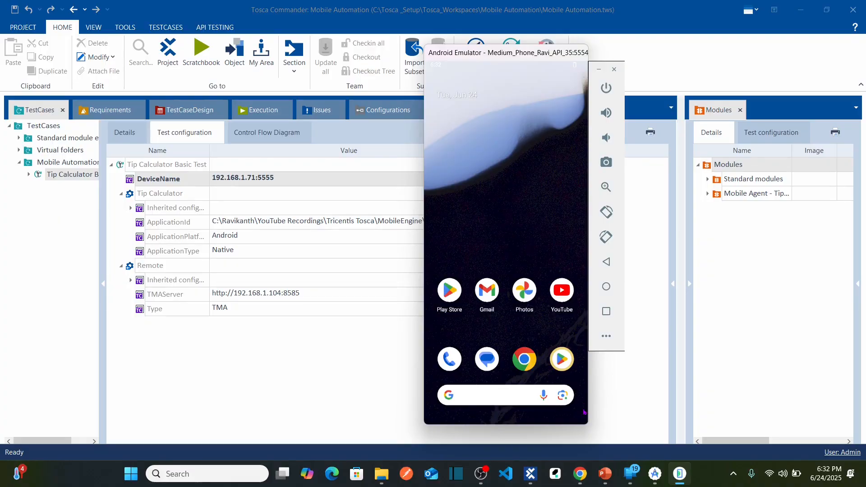
pyautogui.click(585, 424)
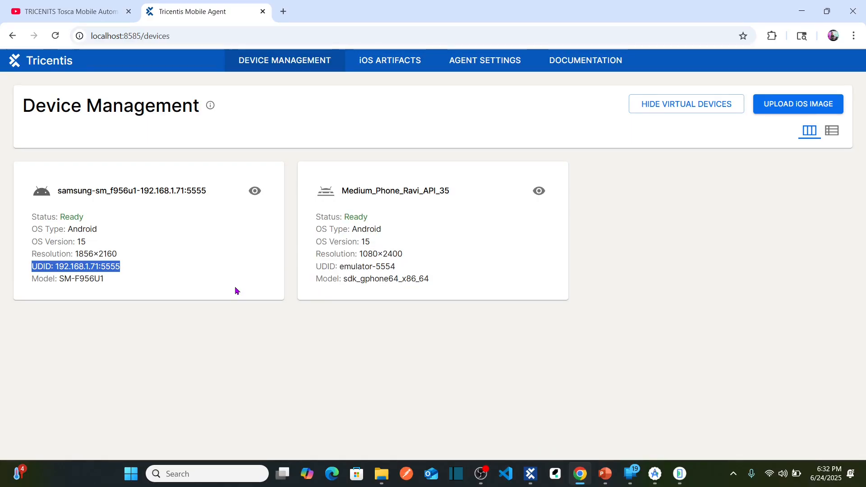
# Compare the Samsung phone and medium phone emulator entries in Device Management and check the running emulator window.
pyautogui.click(123, 259)
pyautogui.moveTo(123, 266); pyautogui.dragTo(37, 266)
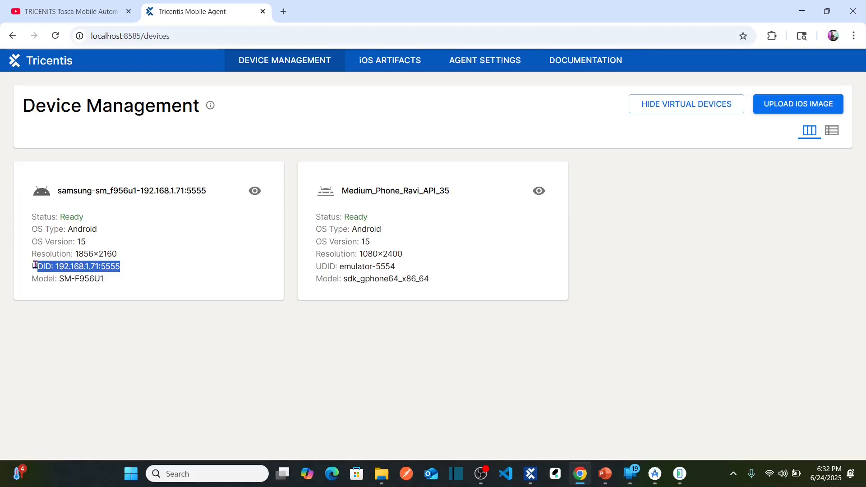
pyautogui.click(525, 261)
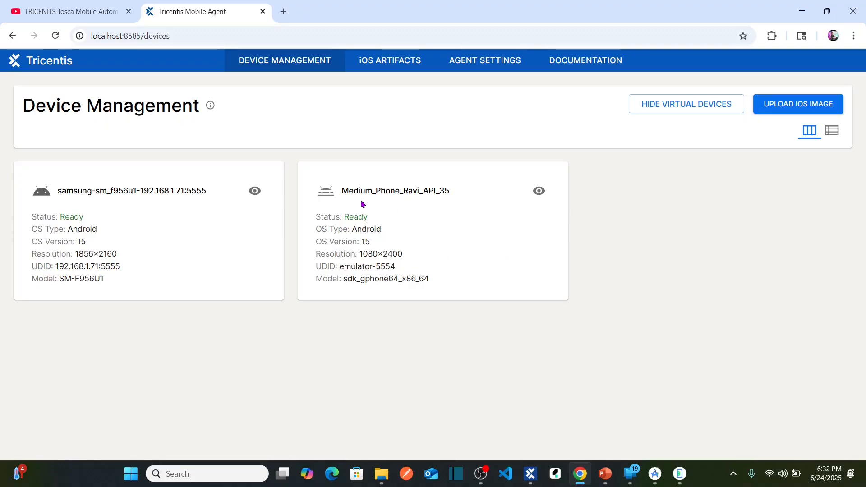
pyautogui.moveTo(342, 192); pyautogui.dragTo(453, 192)
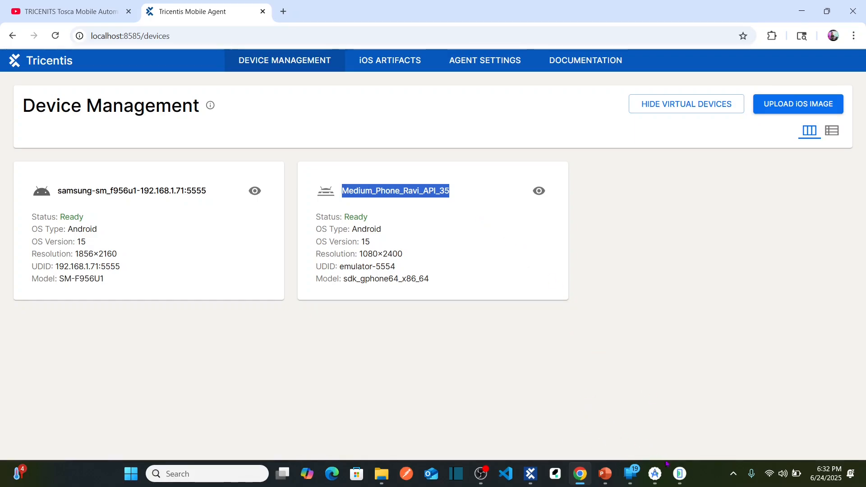
pyautogui.click(683, 472)
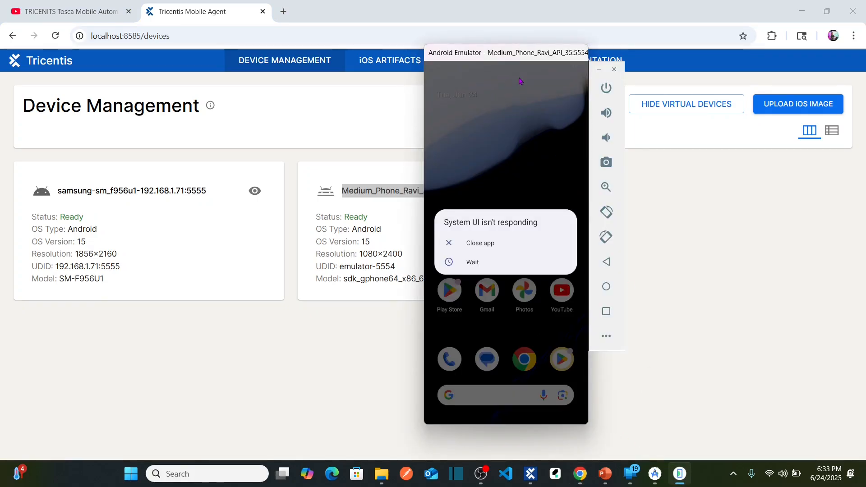
pyautogui.click(696, 218)
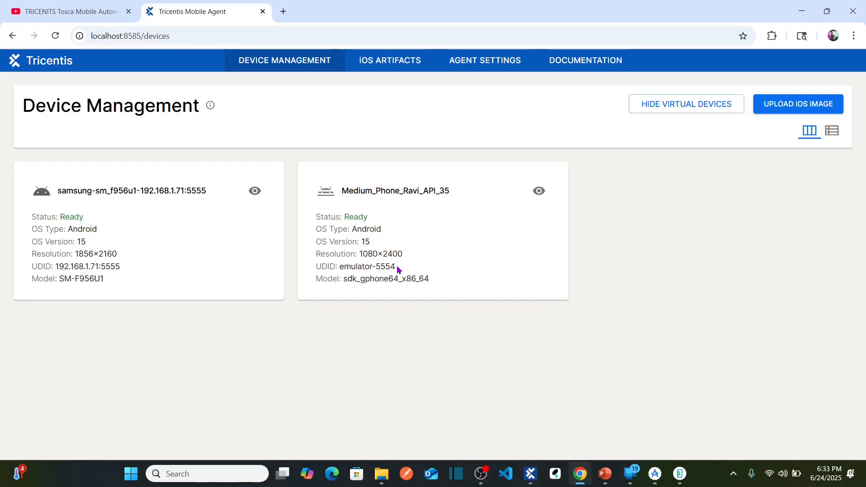
# Copy the emulator's UDID, set the test case's DeviceName parameter to emulator-5554 in Tosca Commander, and save the change.
pyautogui.moveTo(396, 270); pyautogui.dragTo(339, 269)
pyautogui.hotkey('ctrl', 'c')
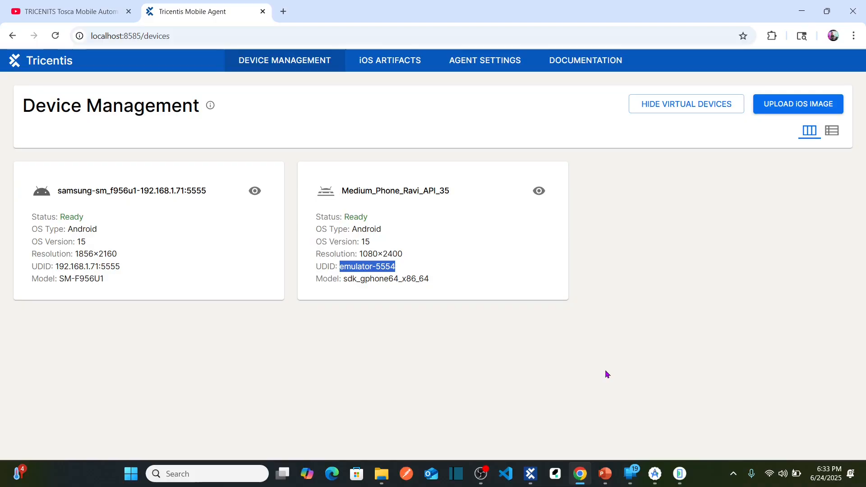
pyautogui.click(530, 474)
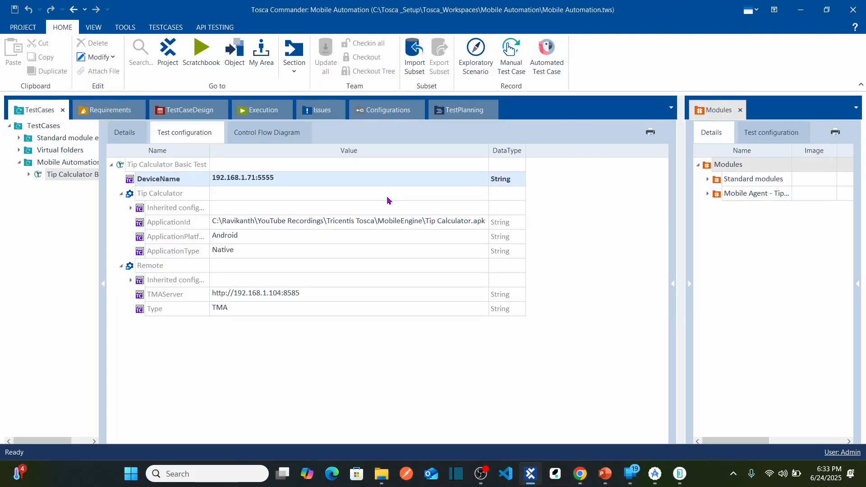
pyautogui.click(360, 178)
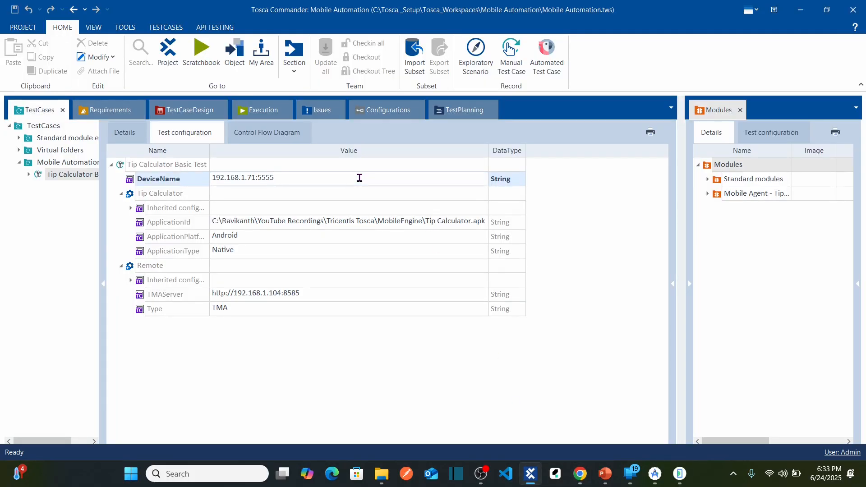
pyautogui.hotkey('ctrl', 'a')
pyautogui.hotkey('ctrl', 'v')
pyautogui.click(273, 346)
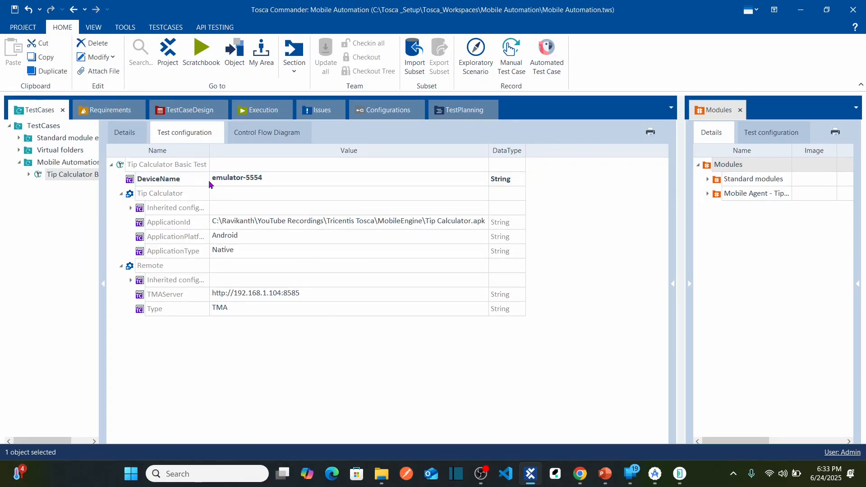
pyautogui.hotkey('ctrl', 's')
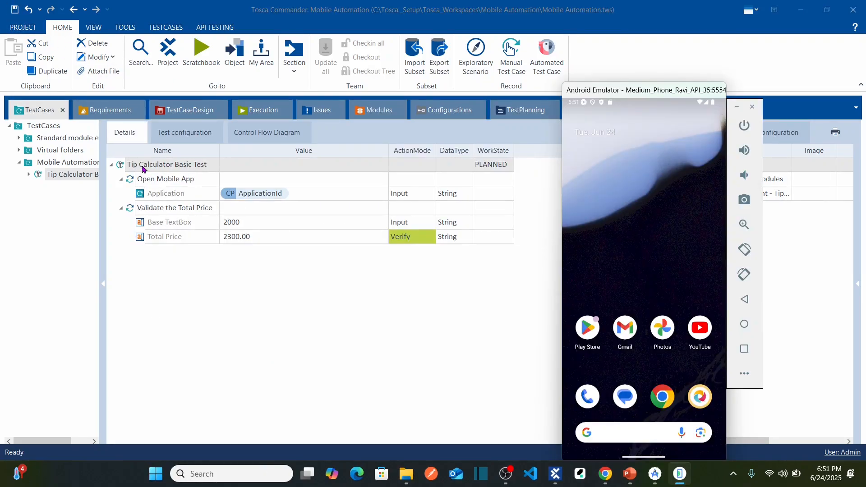
# Run Tip Calculator Basic Test in ScratchBook, examine the Total Price verification details, and check the Tip Calculator app in the emulator.
pyautogui.rightClick(143, 169)
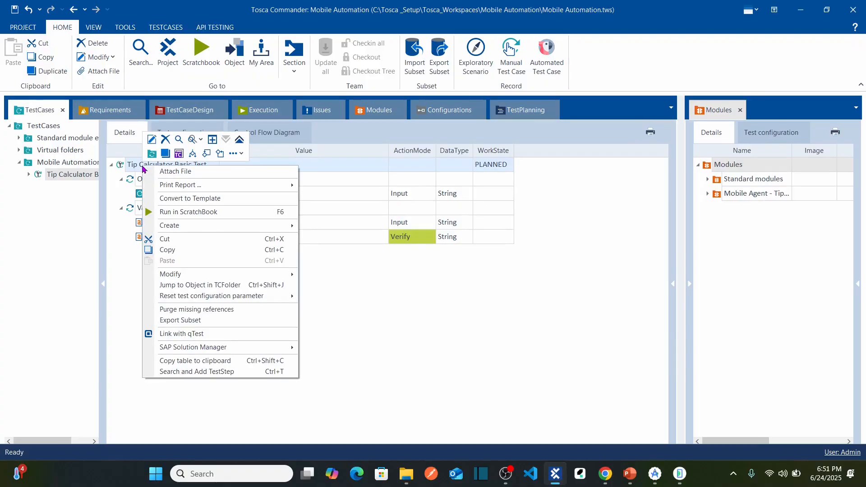
pyautogui.click(221, 212)
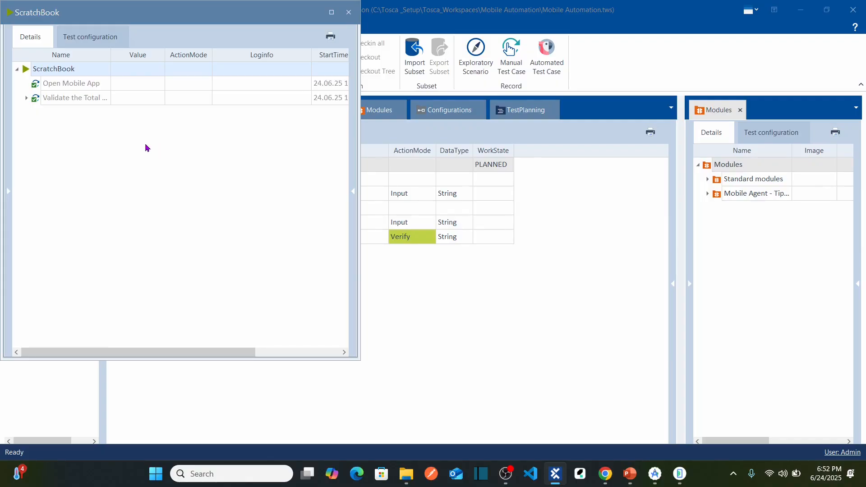
pyautogui.click(26, 98)
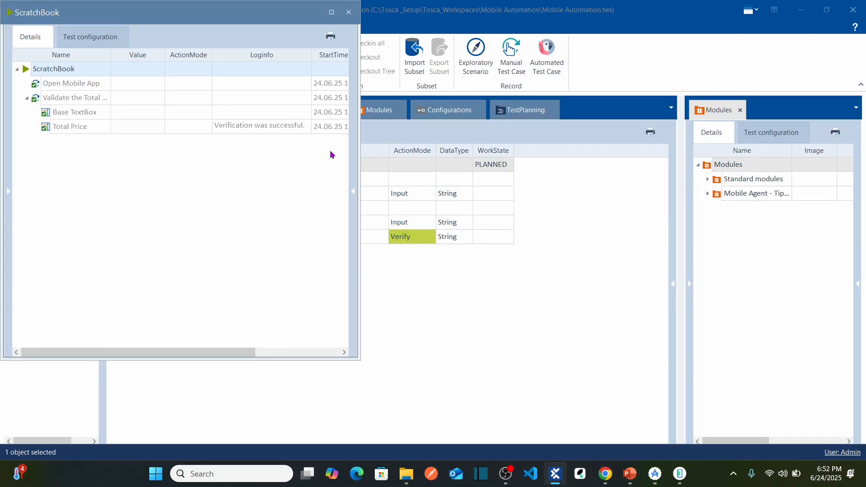
pyautogui.click(306, 128)
pyautogui.click(307, 127)
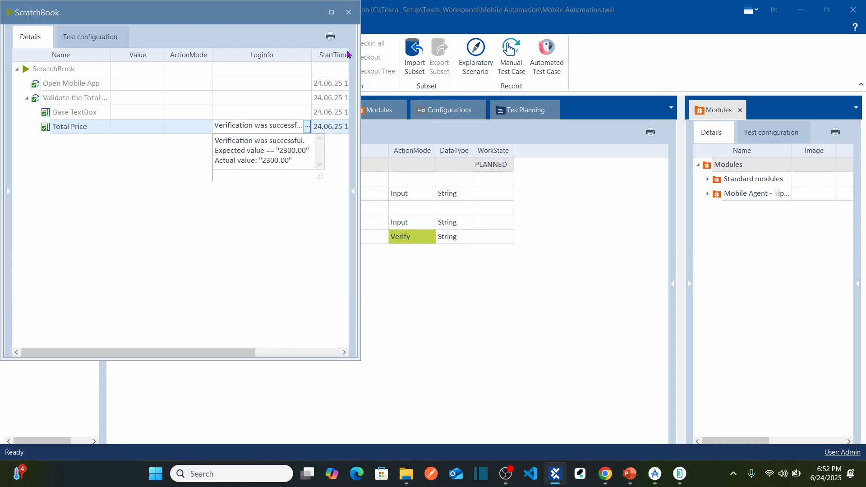
pyautogui.click(348, 12)
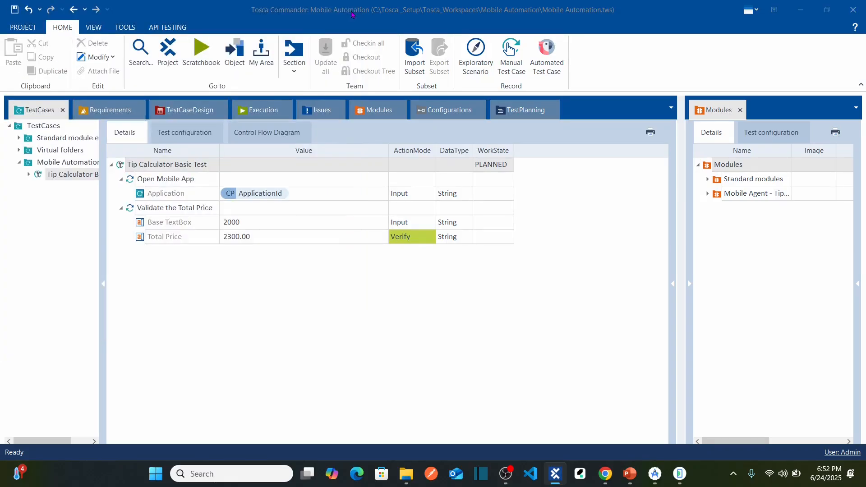
pyautogui.click(680, 474)
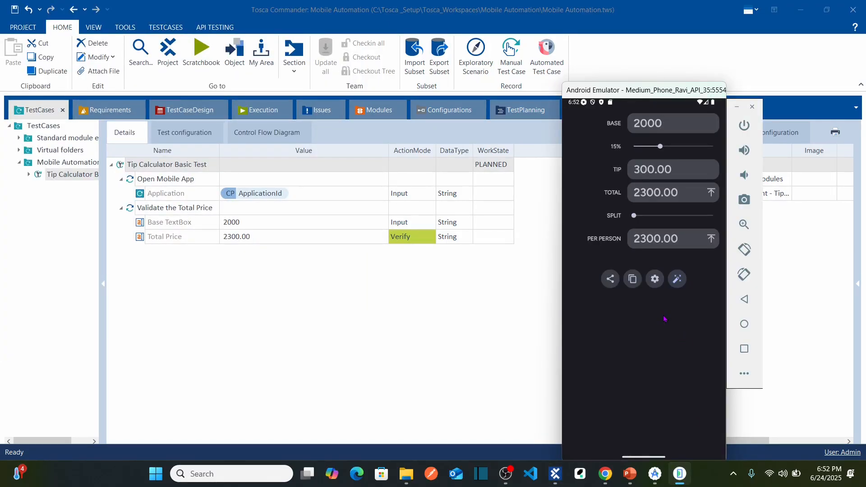